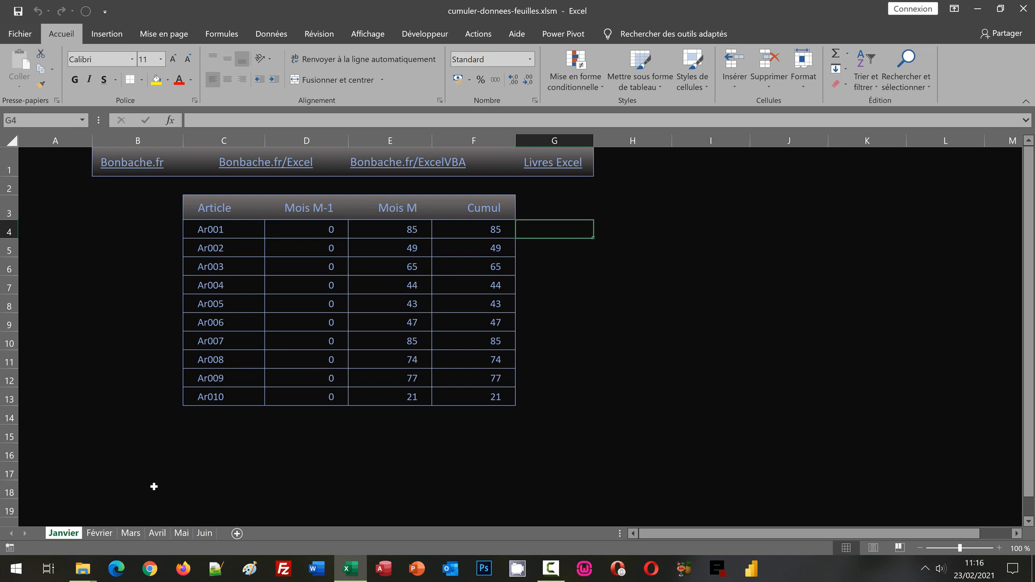
Examine the monthly sheets, comparing the Mois M-1 column on Février with the Cumul column's formula on Janvier
left_click(98, 533)
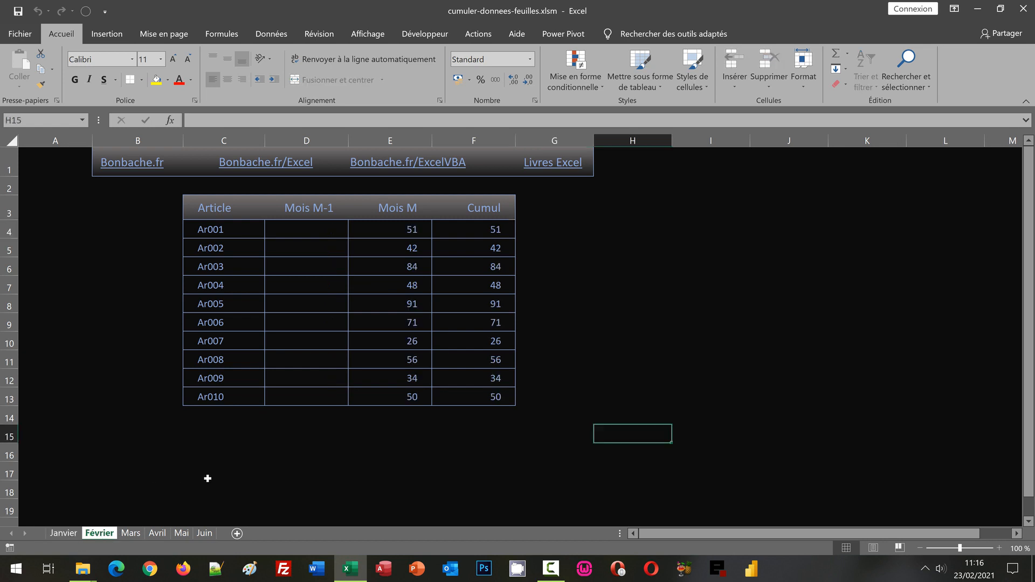
left_click(133, 533)
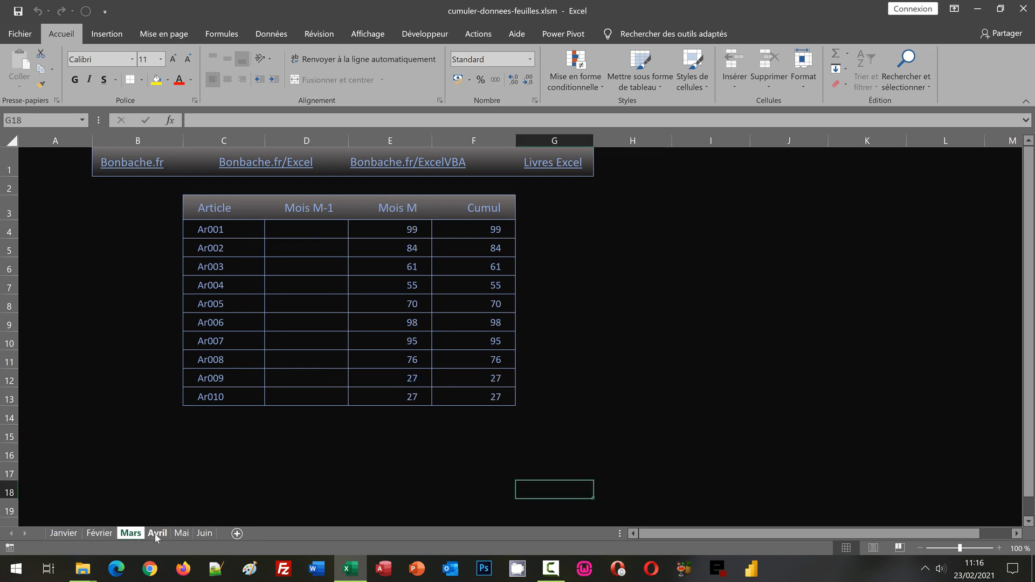
left_click(158, 534)
left_click(97, 535)
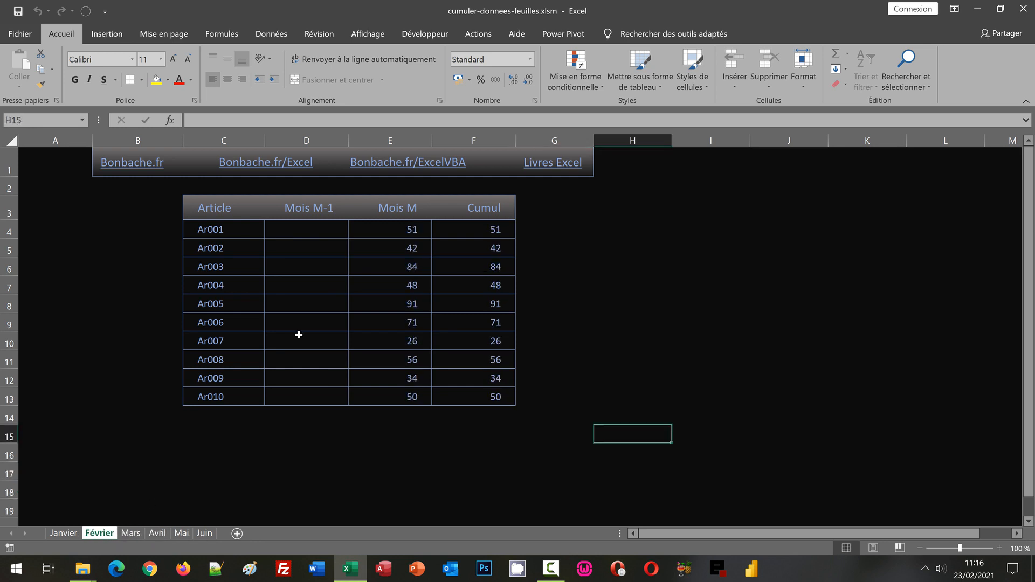
left_click(292, 237)
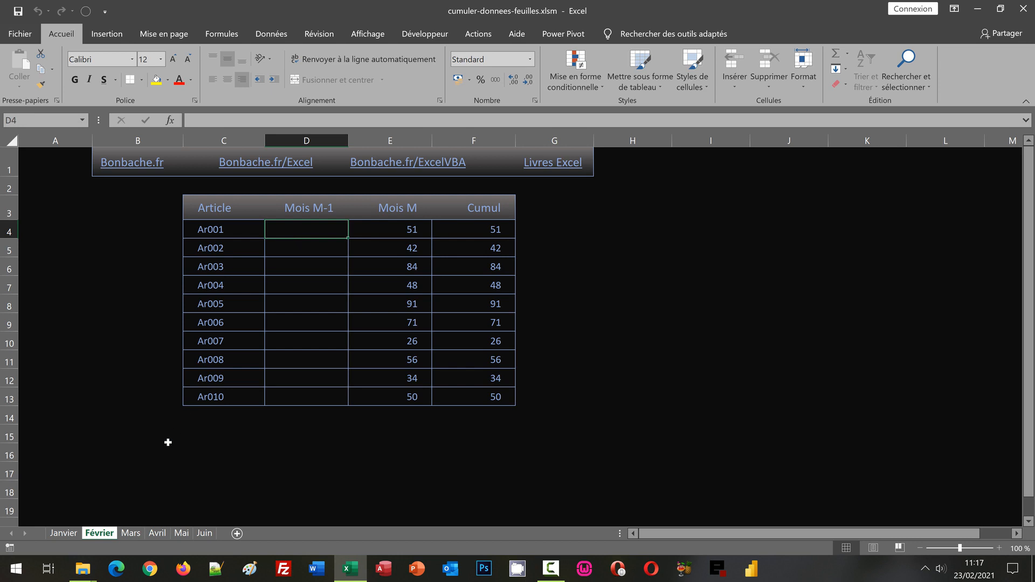
left_click(61, 532)
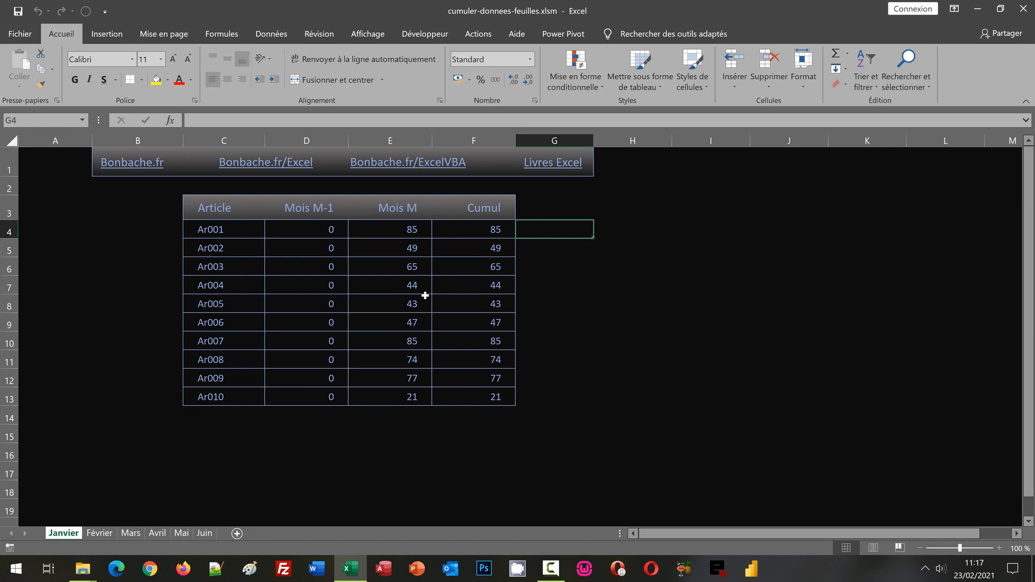
left_click(463, 234)
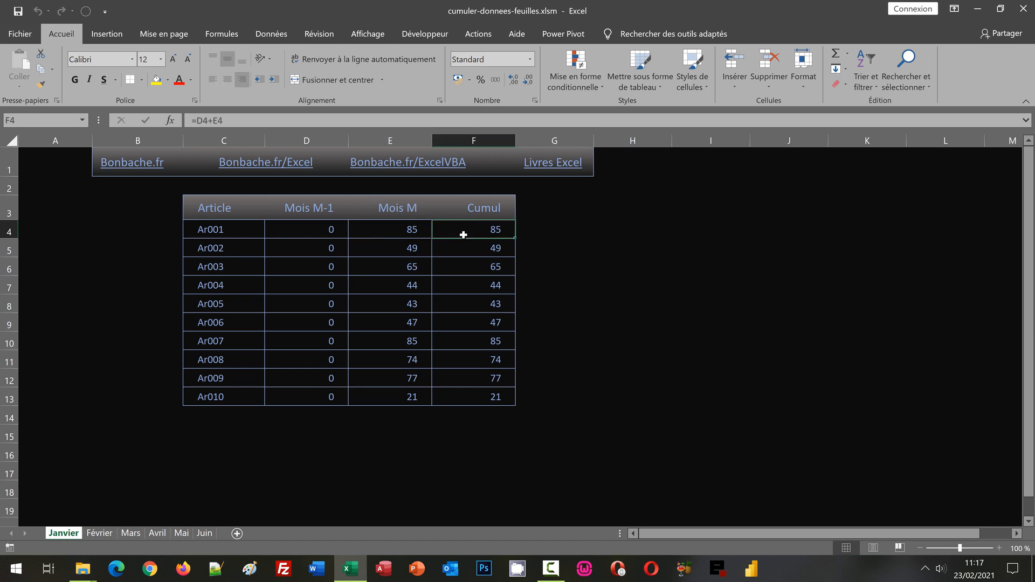
left_click(99, 533)
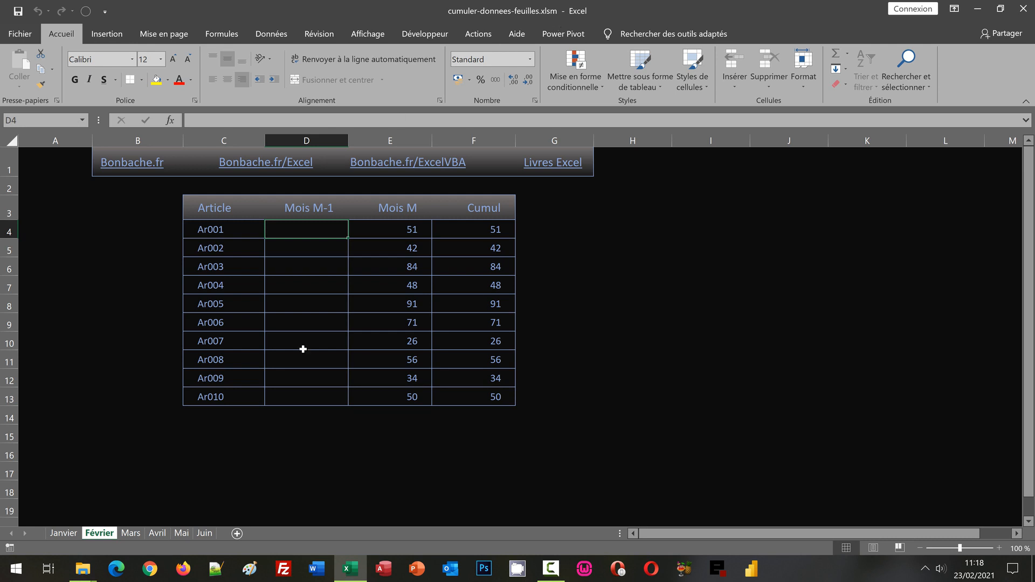
left_click(63, 533)
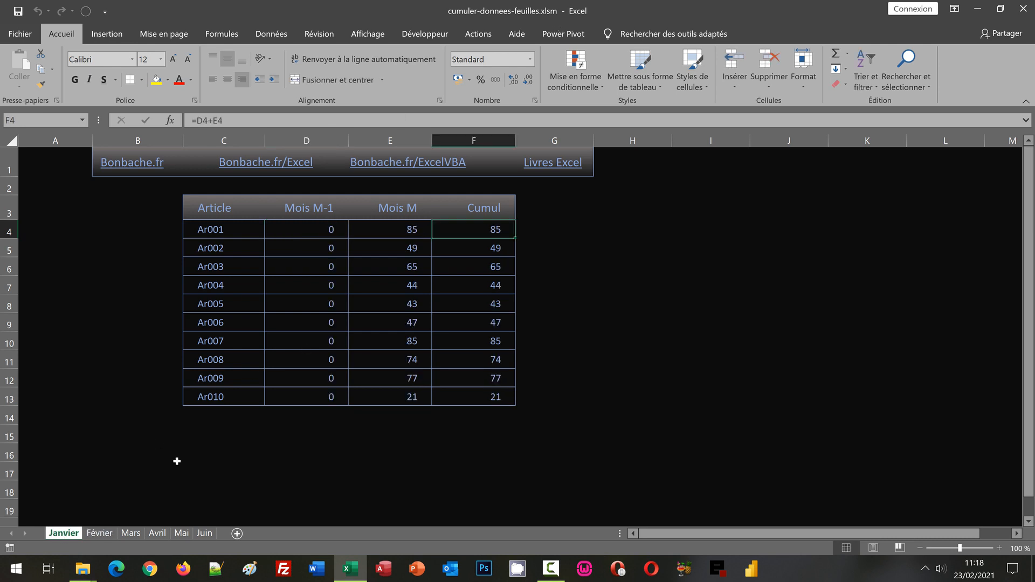
Create a workbook-scoped name nomFeuilles that refers to =Lire.Classeur(1)
left_click(200, 452)
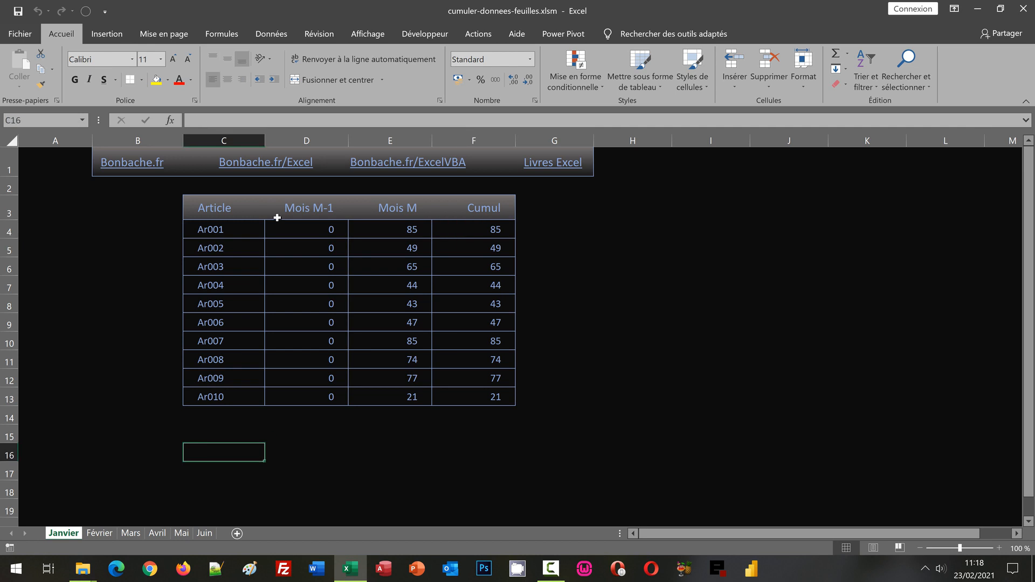
left_click(208, 32)
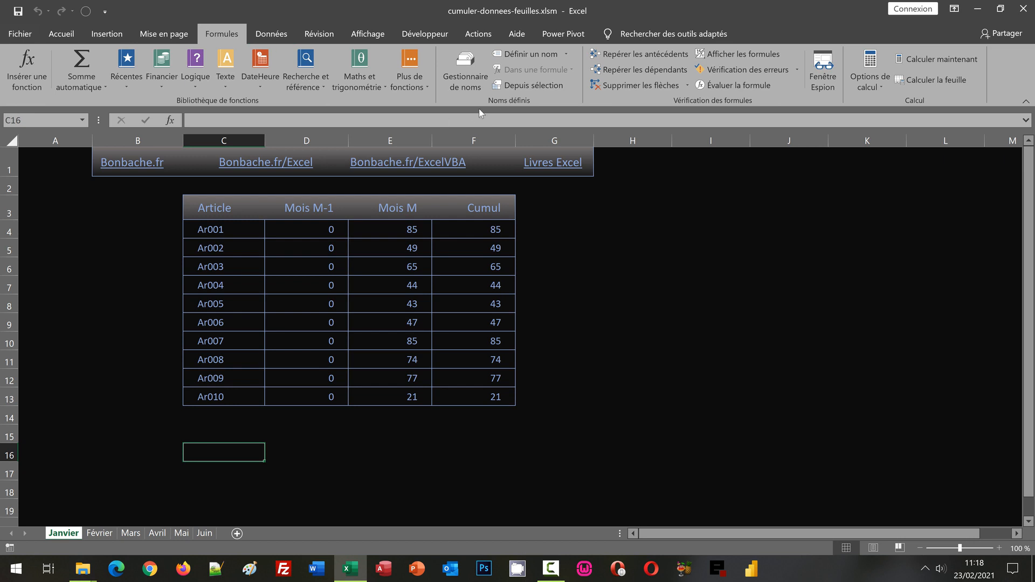
left_click(455, 73)
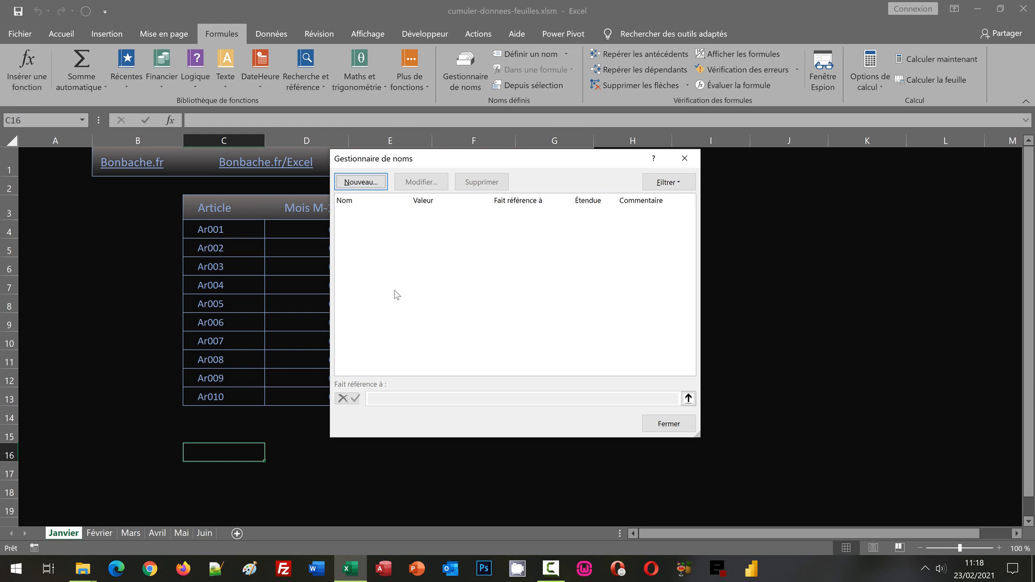
left_click(366, 183)
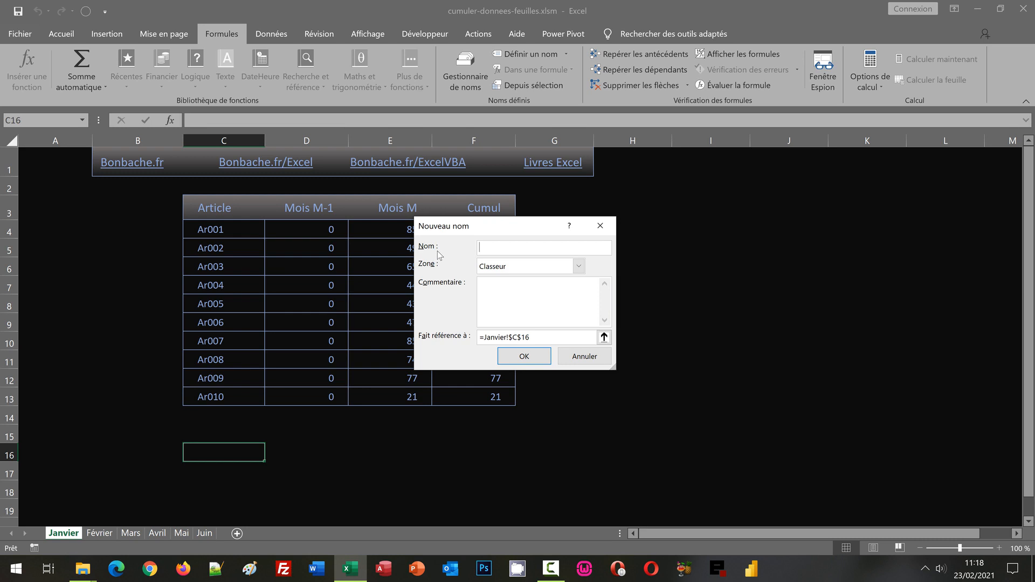
type("nomFeuilles")
left_click_drag(484, 339, 537, 338)
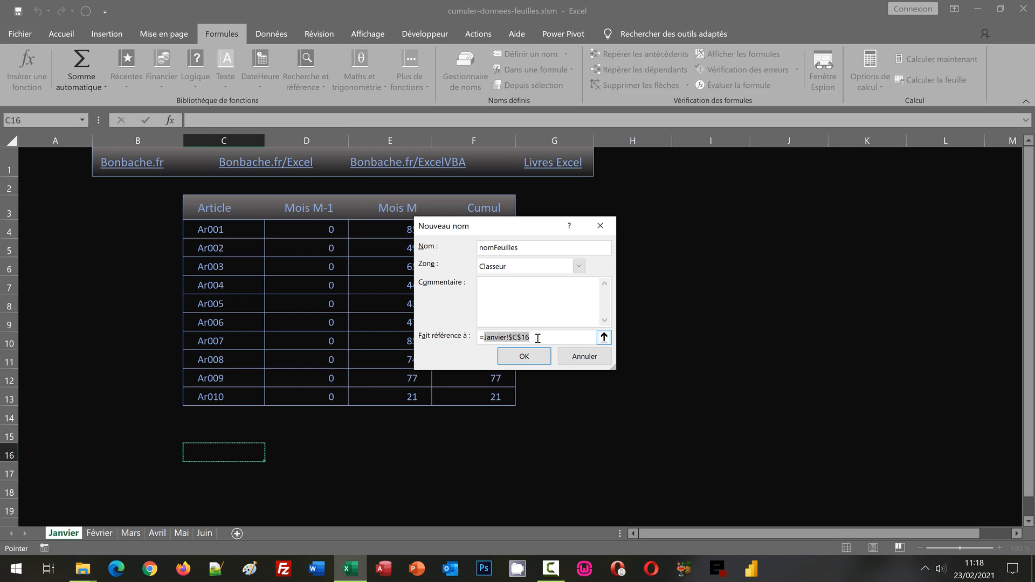
type("Lire.Classeur")
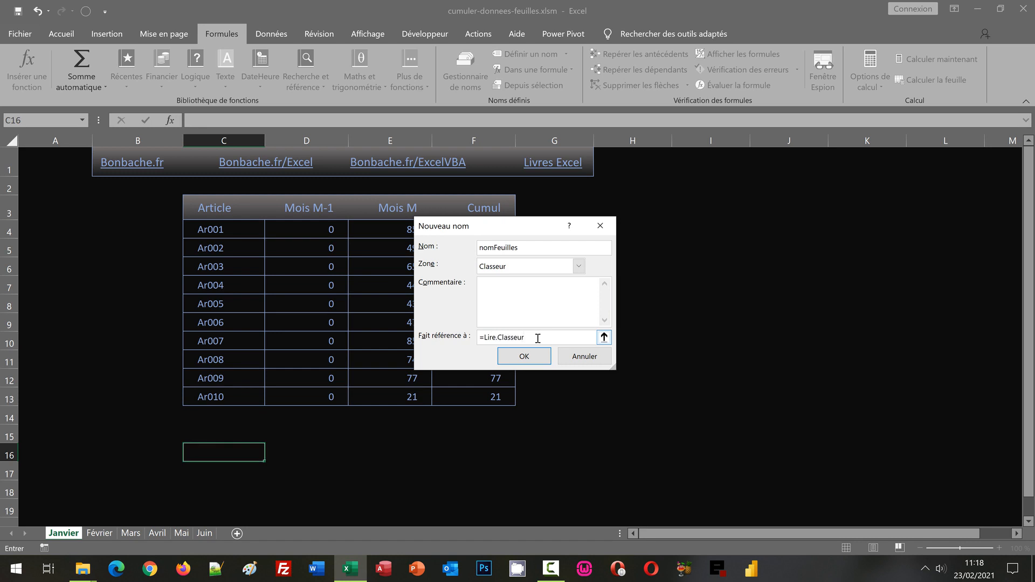
type("(1)")
left_click(541, 357)
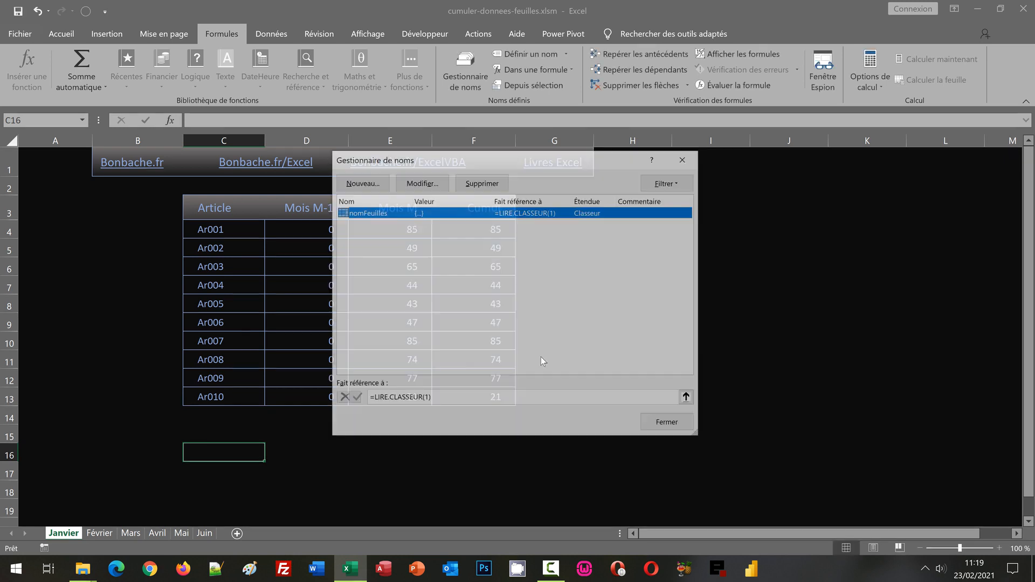
left_click(673, 424)
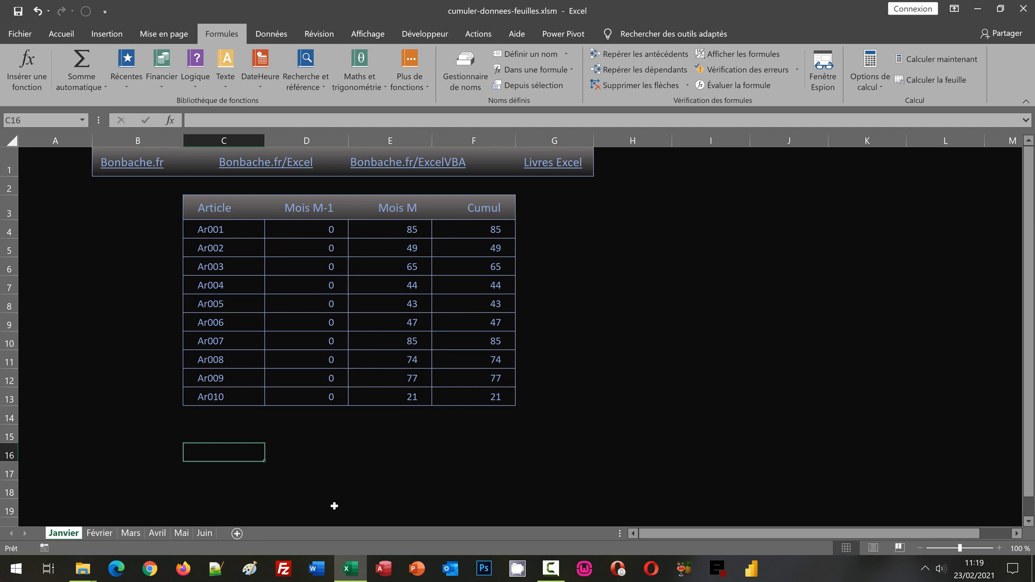
Enter =nomFeuilles as an array formula across C16:H16 of the Janvier sheet and right-align those cells
left_click_drag(205, 455, 626, 448)
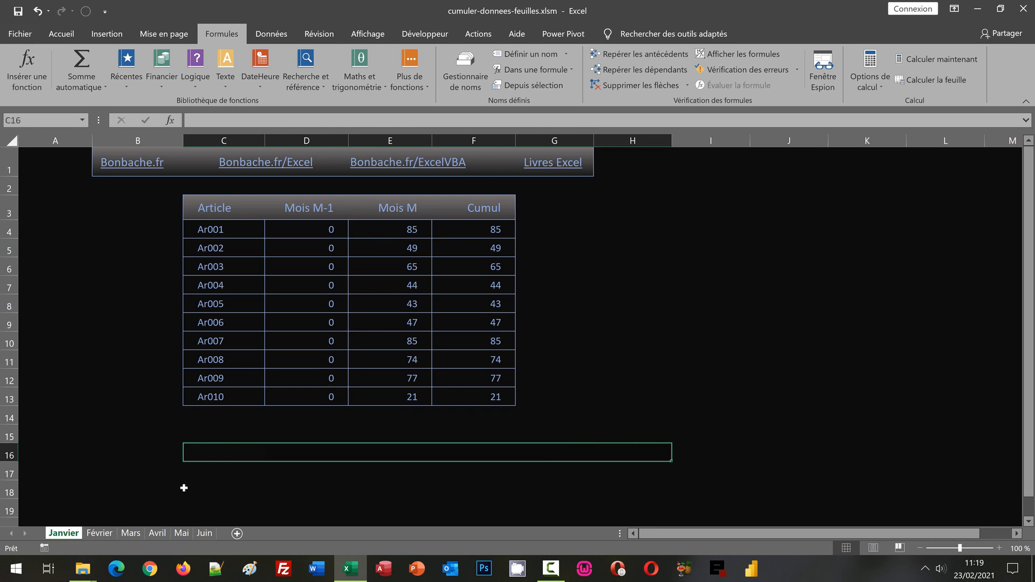
type("=")
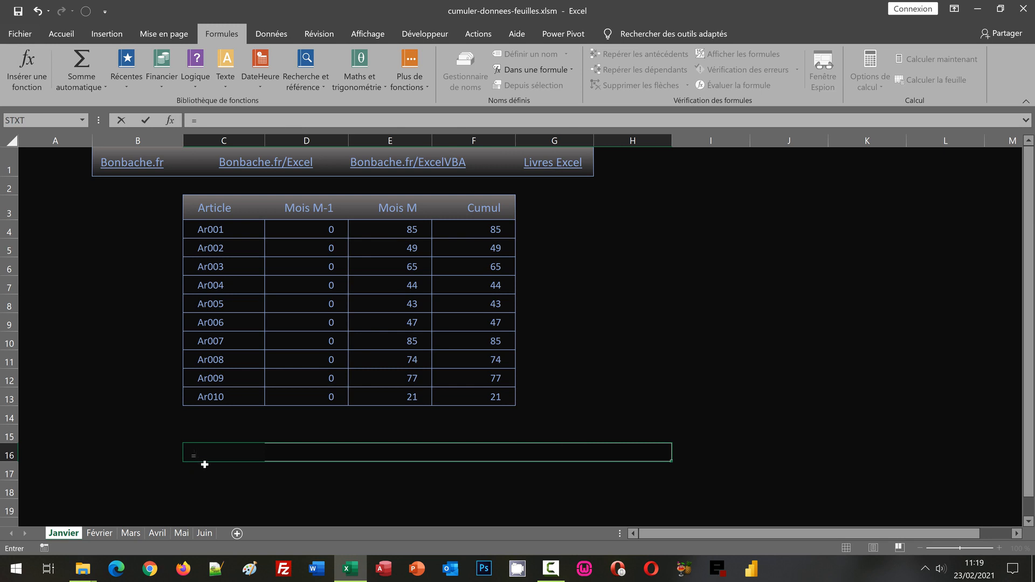
type("nom")
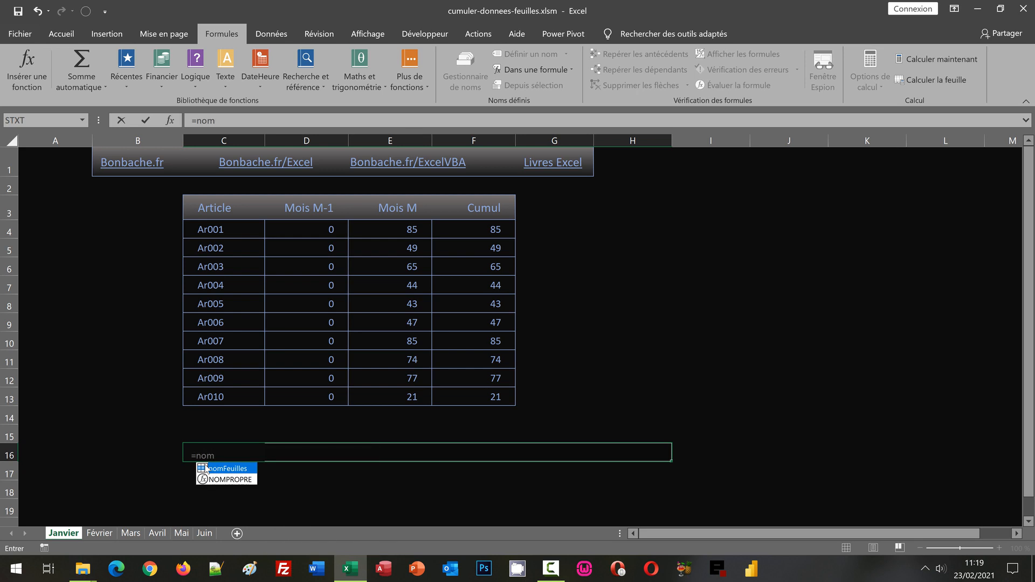
type("Feuilles")
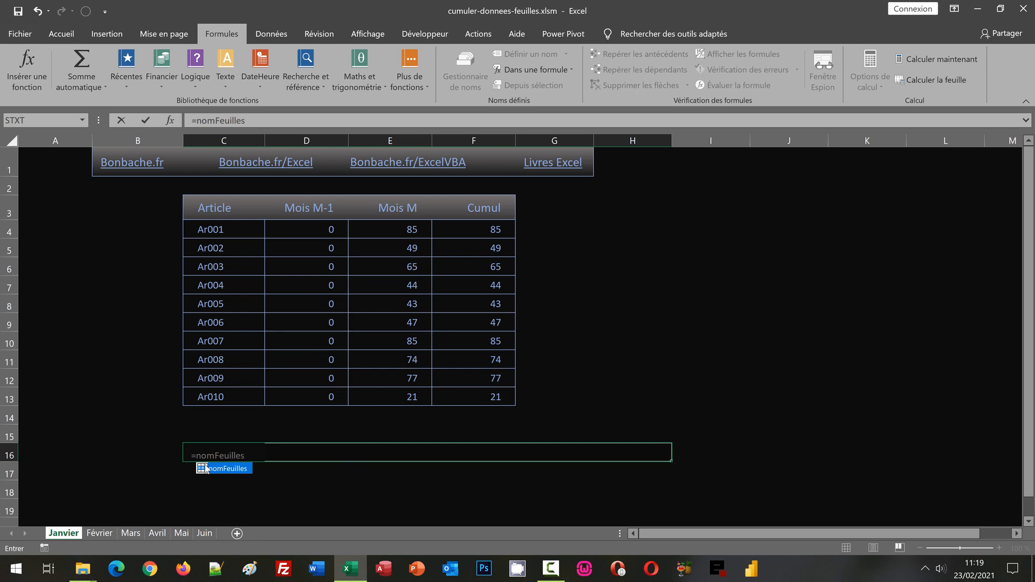
key("ctrl+shift+Return")
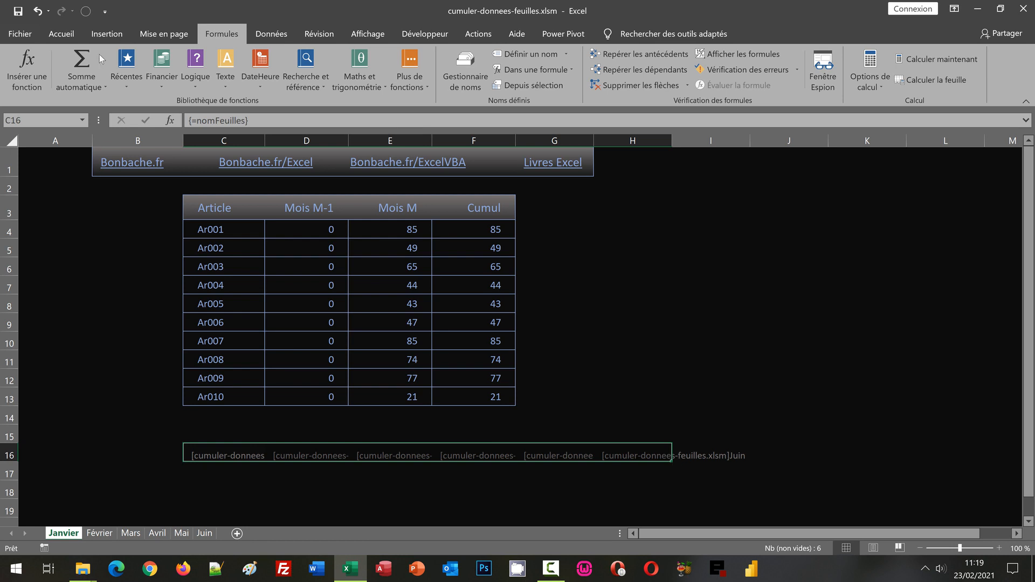
left_click(61, 34)
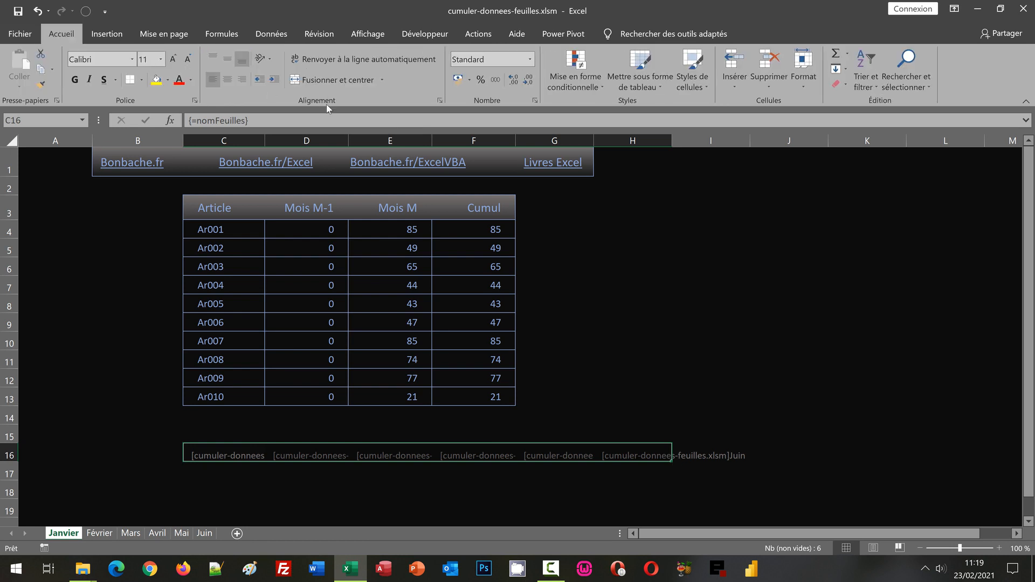
left_click(243, 80)
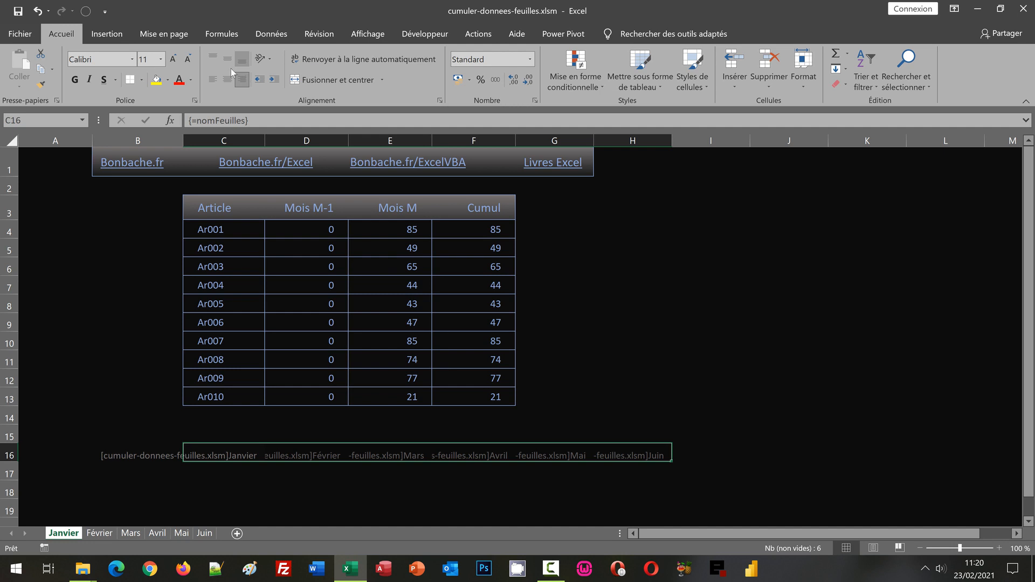
Edit the nomFeuilles reference to begin =Stxt(LIRE.CLASSEUR(1);Trouve("]"; around the existing function
left_click(209, 33)
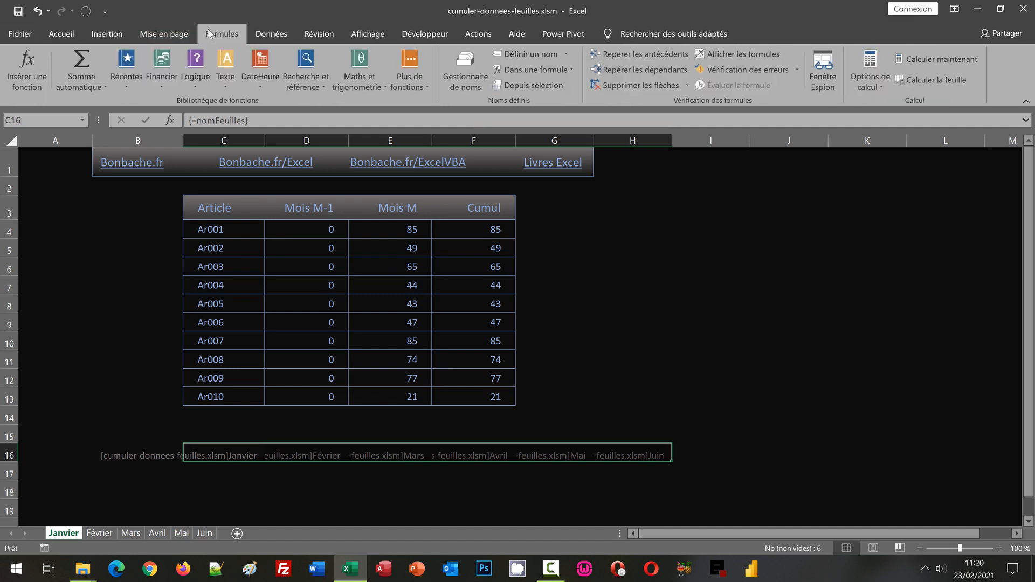
left_click(472, 76)
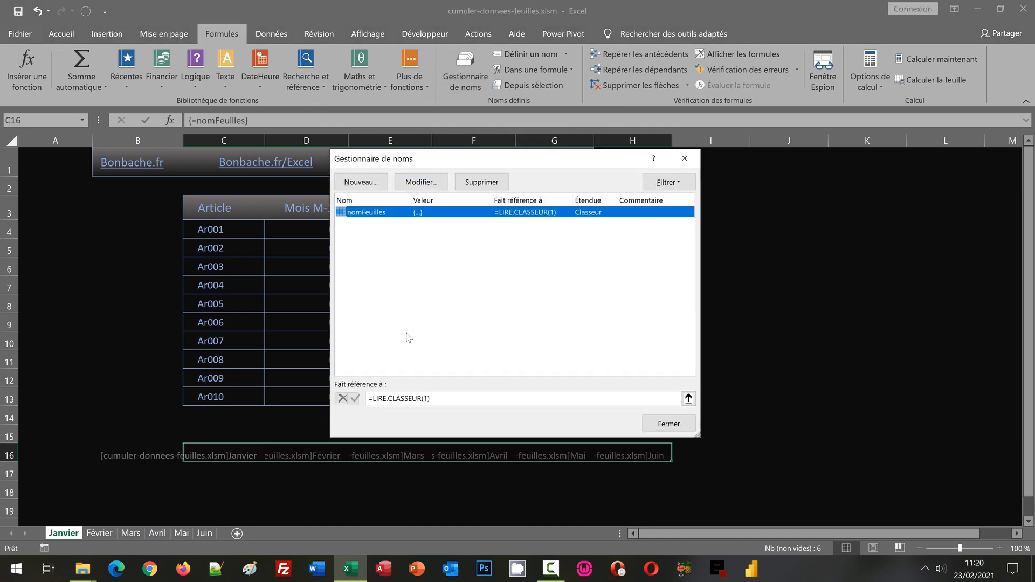
left_click(421, 182)
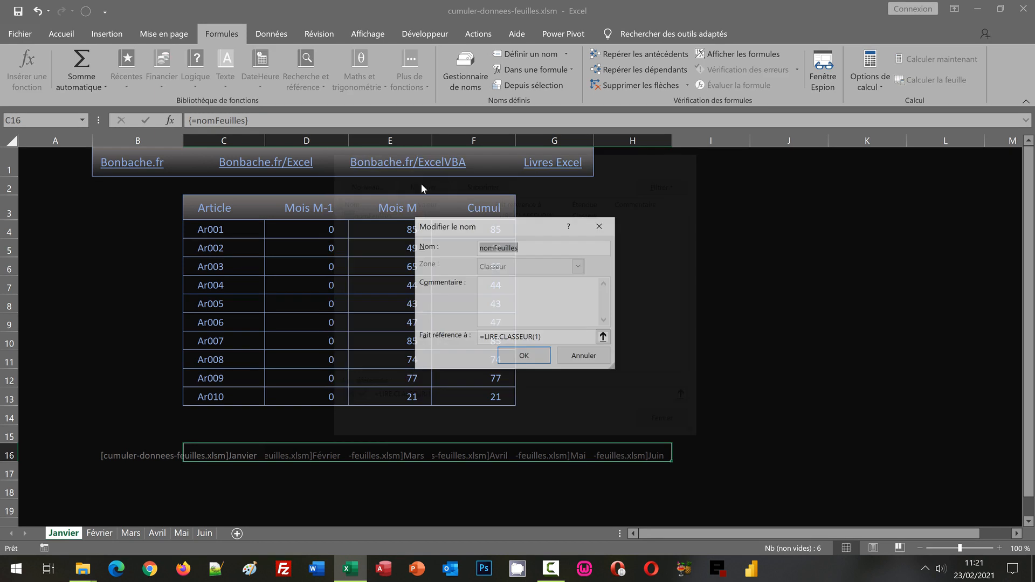
left_click_drag(495, 224, 286, 208)
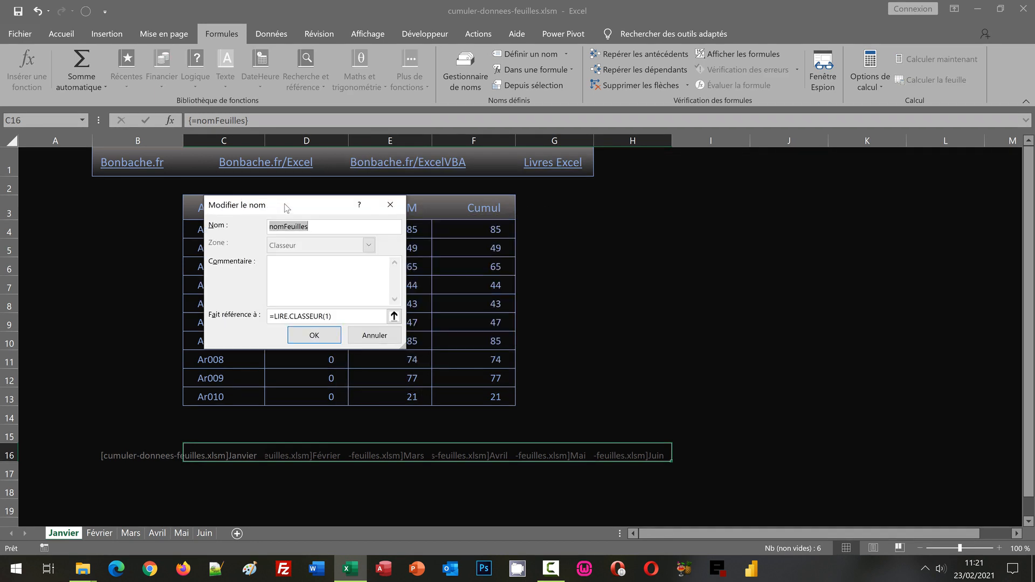
left_click_drag(402, 347, 587, 365)
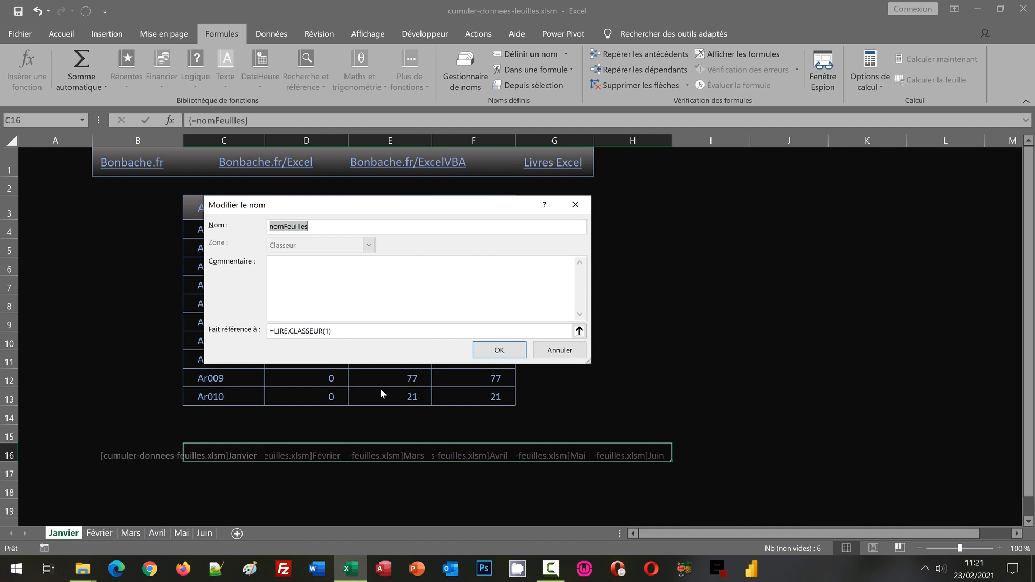
left_click(276, 333)
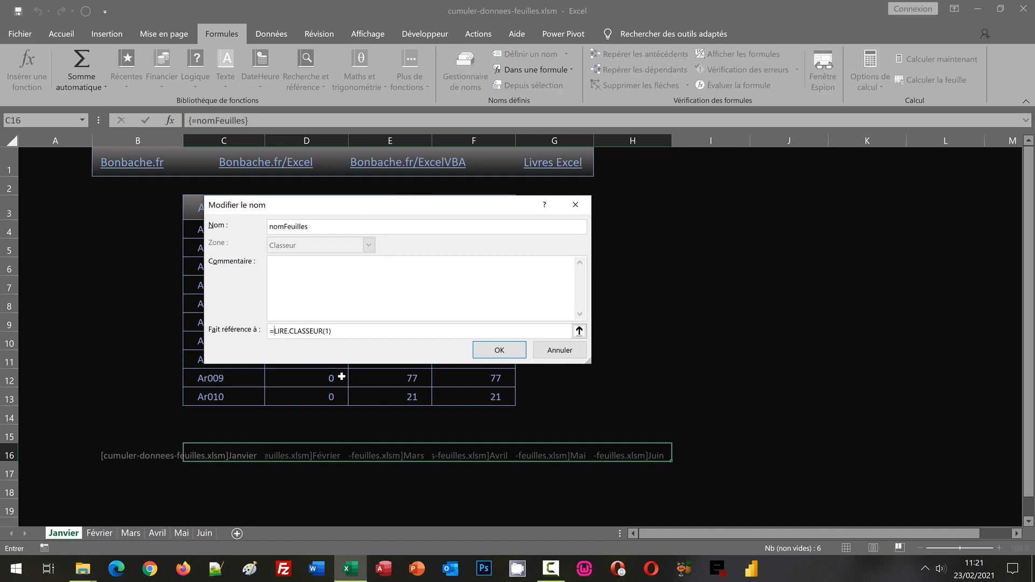
type("Stxt(")
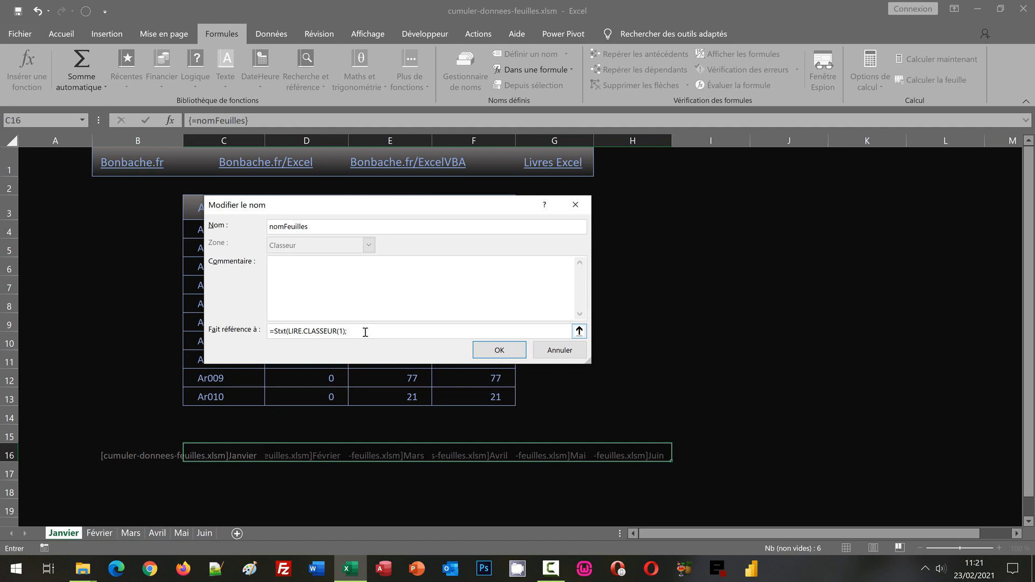
type("rouve(\"]\";")
Complete the nomFeuilles reference by reusing LIRE.CLASSEUR(1) as the searched text, followed by +1 and a length of 99, and save it
left_click(289, 330)
left_click(345, 332, "shift")
key("ctrl+c")
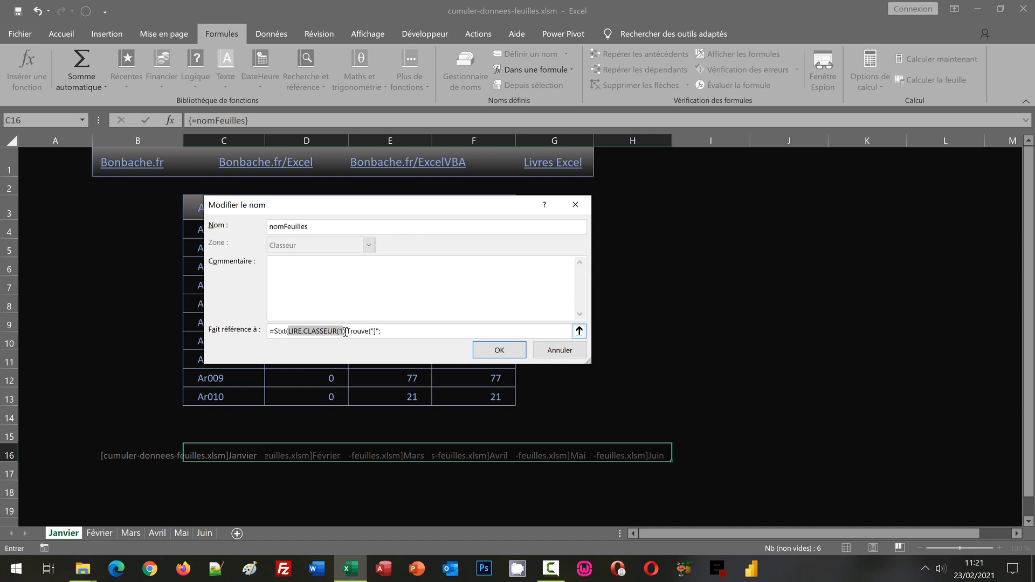
left_click(418, 332)
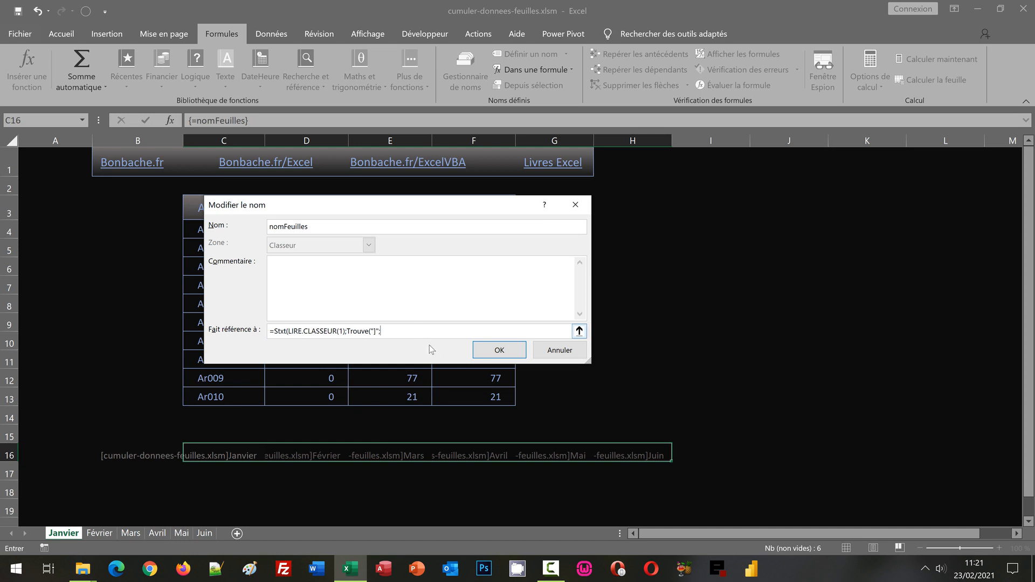
key("ctrl+v")
type("+1")
type(";99")
left_click(496, 351)
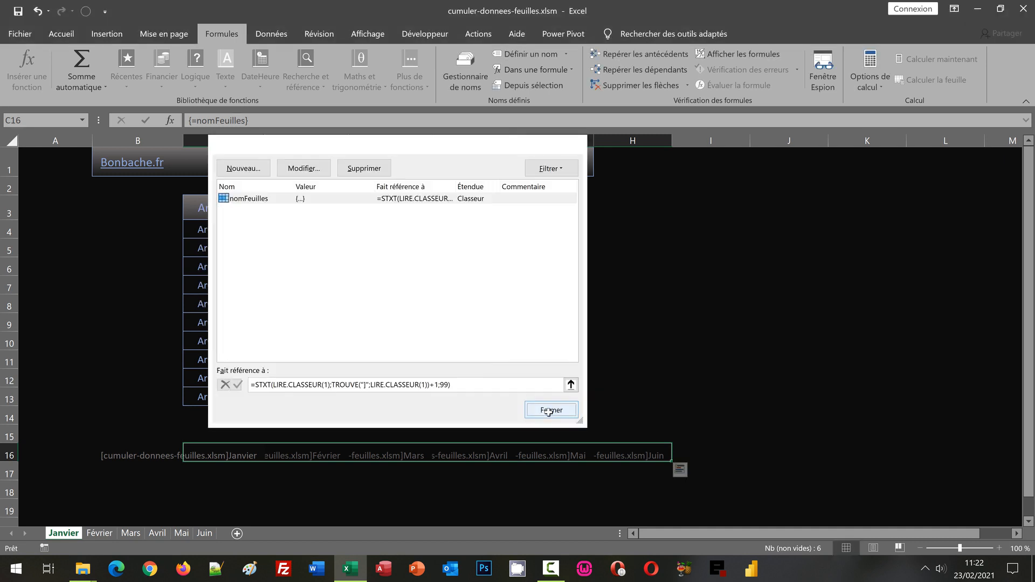
left_click(551, 415)
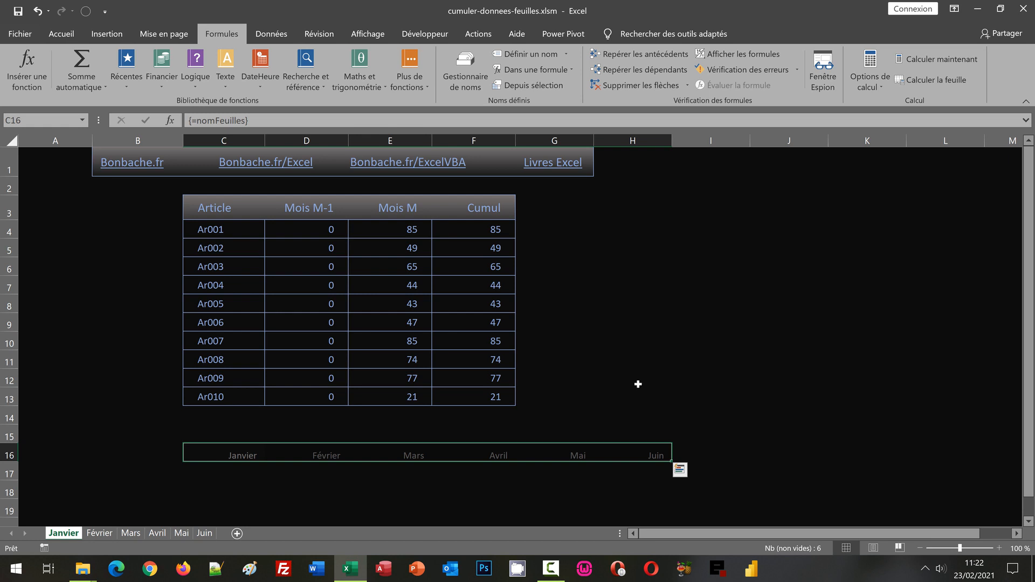
In cell D4 of the Février sheet, start the formula =Cellule( with "nomfichier" as the information type
left_click(99, 534)
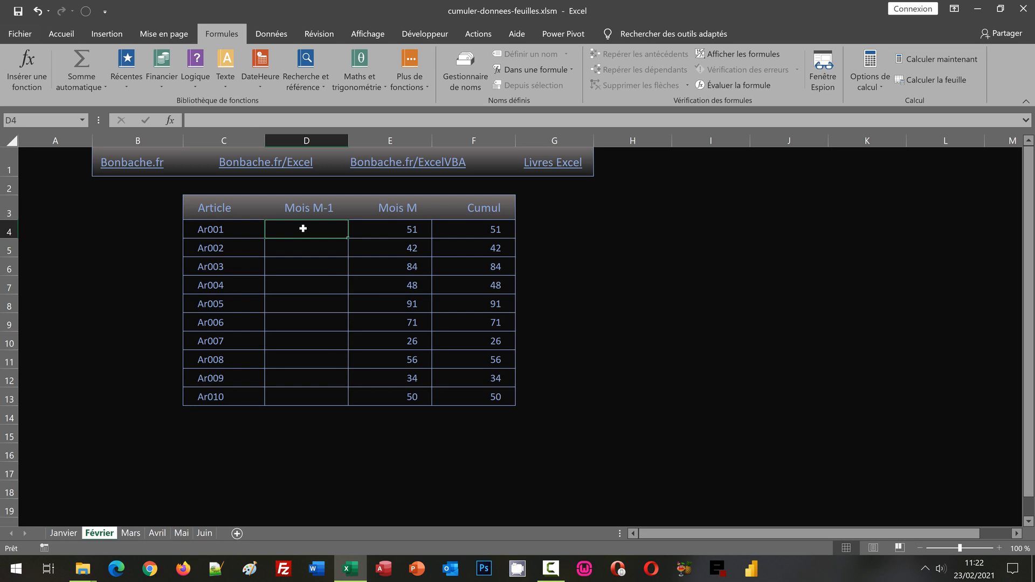
type("=")
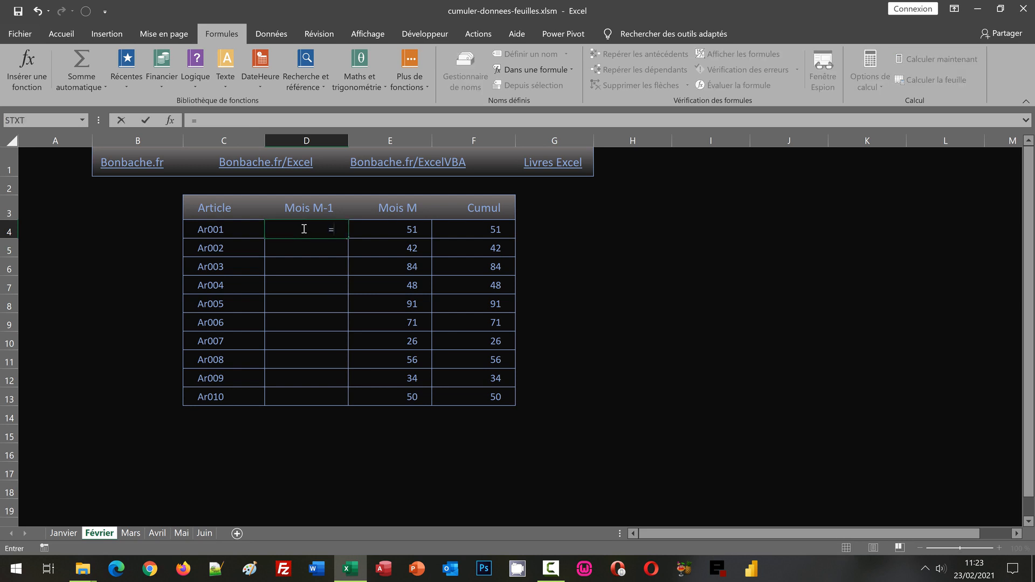
type("Cellul")
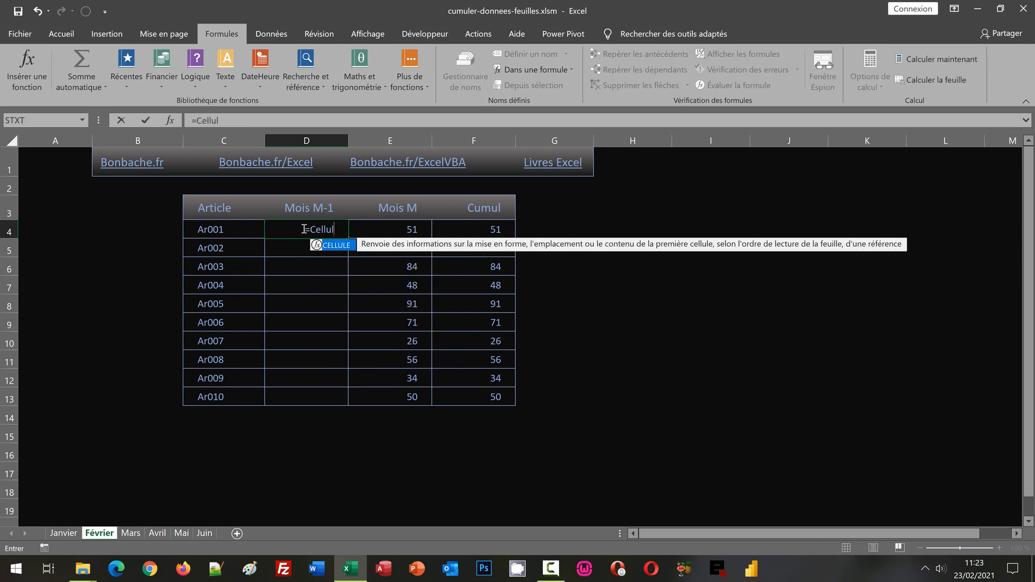
type("e(")
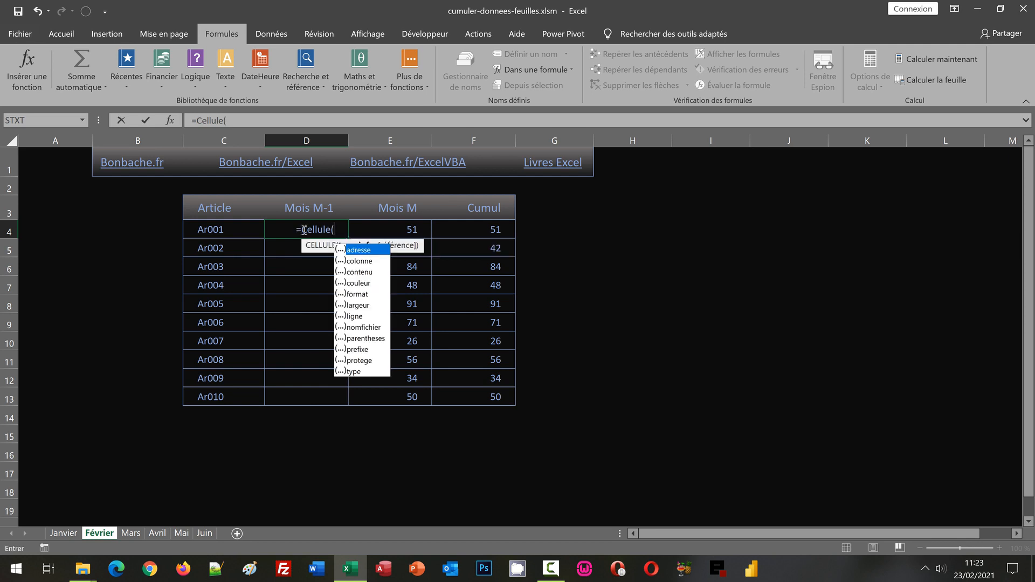
double_click(365, 328)
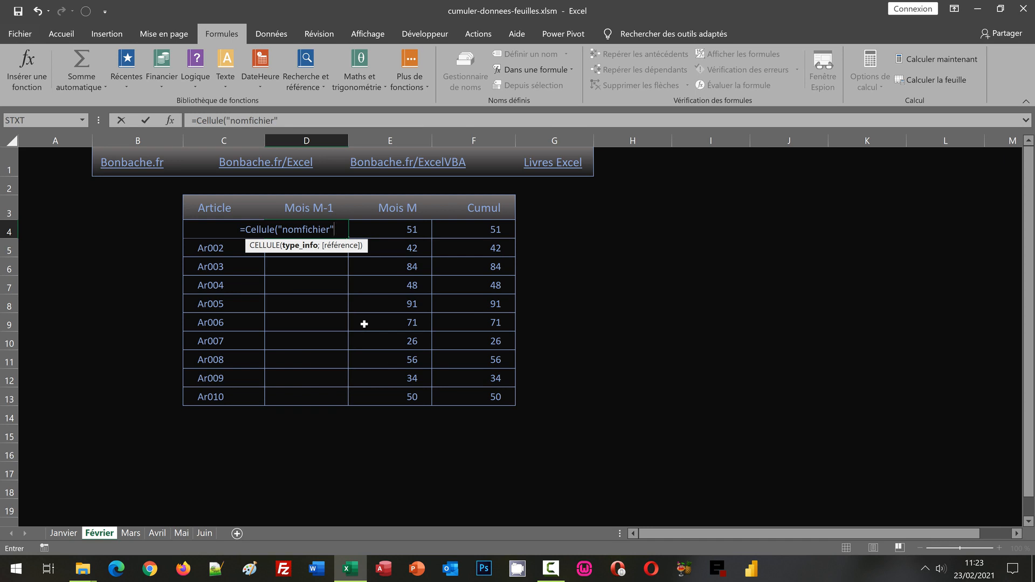
Replace nomfichier with filename inside the quotes of the Cellule function in D4
left_click(330, 229)
key("BackSpace")
key("BackSpace")
key("BackSpace")
key("BackSpace")
key("BackSpace")
key("BackSpace")
key("BackSpace")
key("BackSpace")
key("BackSpace")
key("BackSpace")
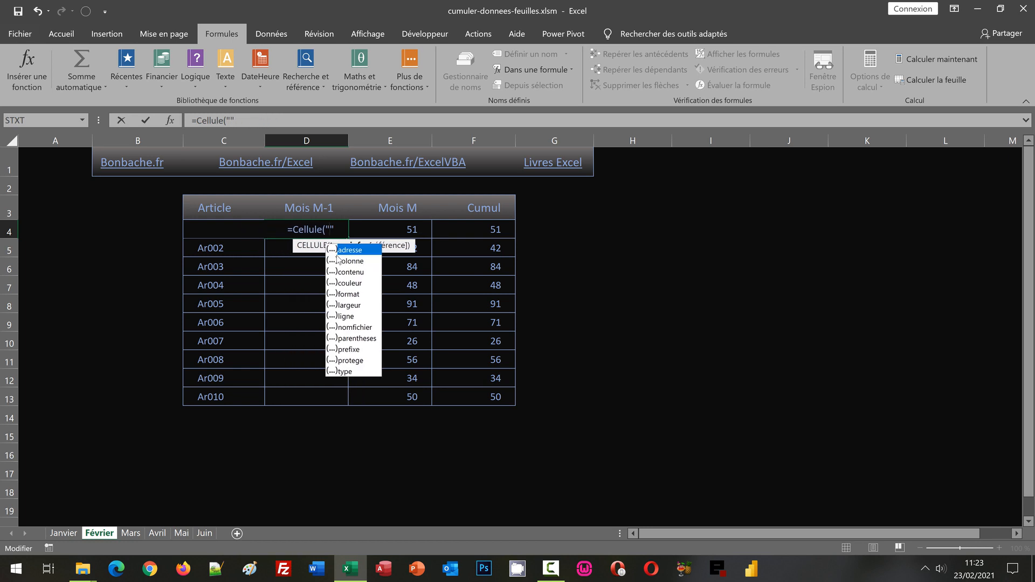
type("filename")
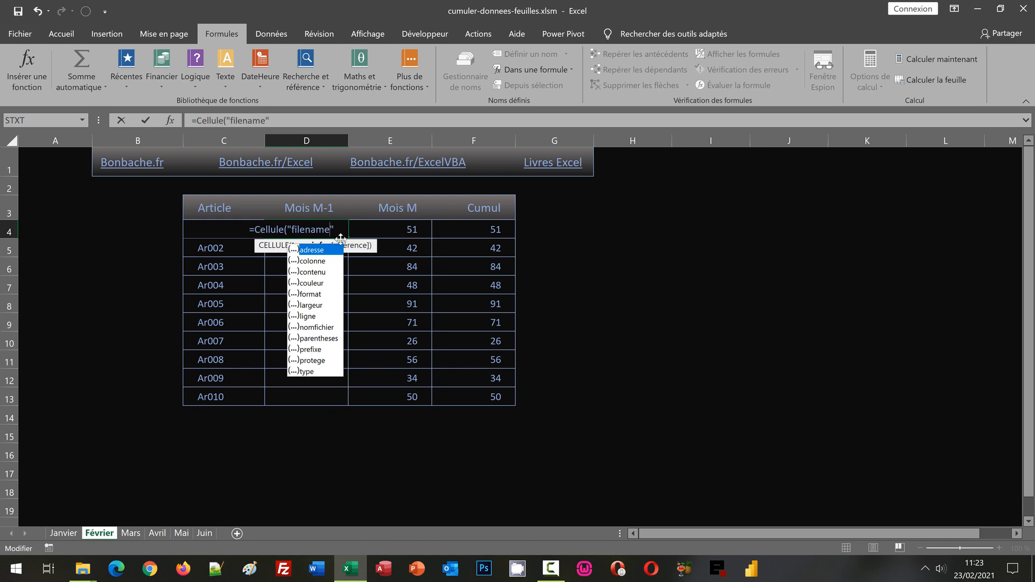
Add cell A1 as the reference argument of the Cellule function and validate the formula, keeping D4 selected
left_click(341, 231)
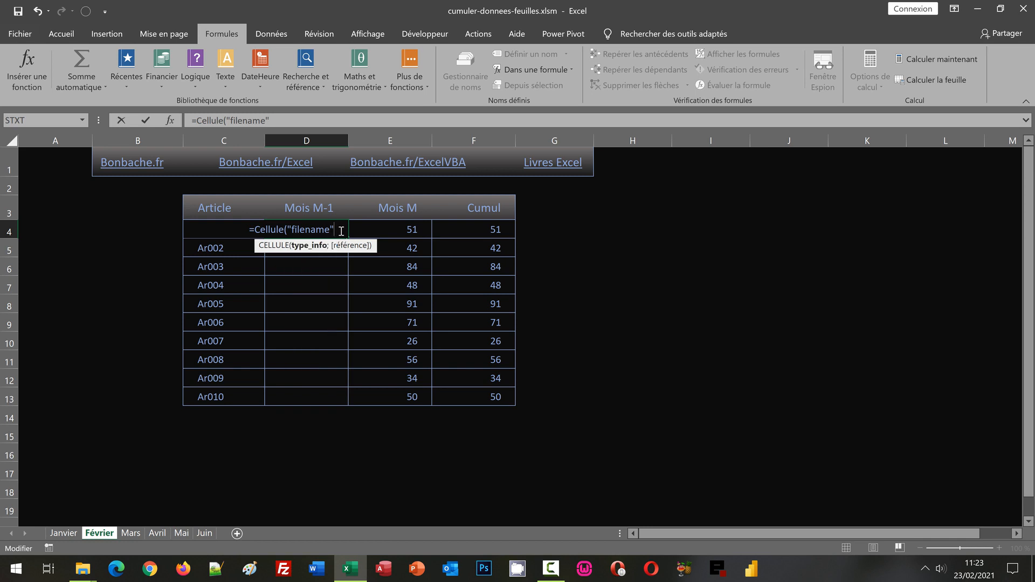
type(";")
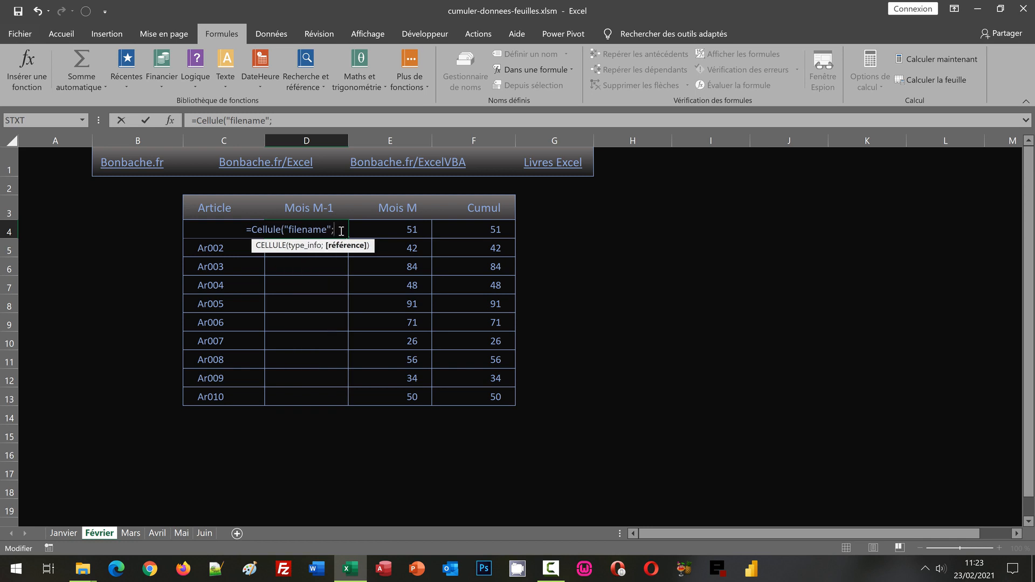
left_click(49, 158)
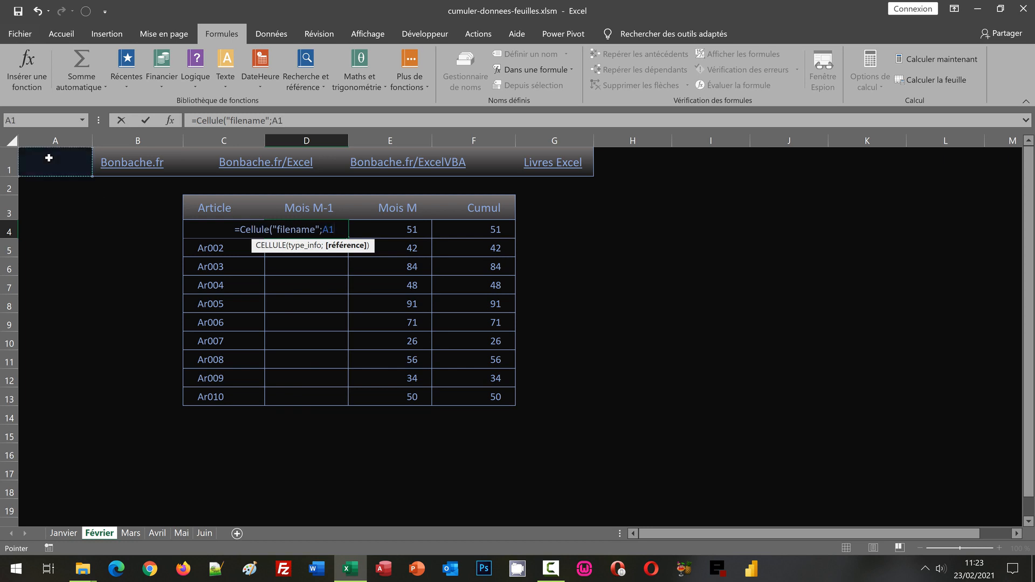
type(")")
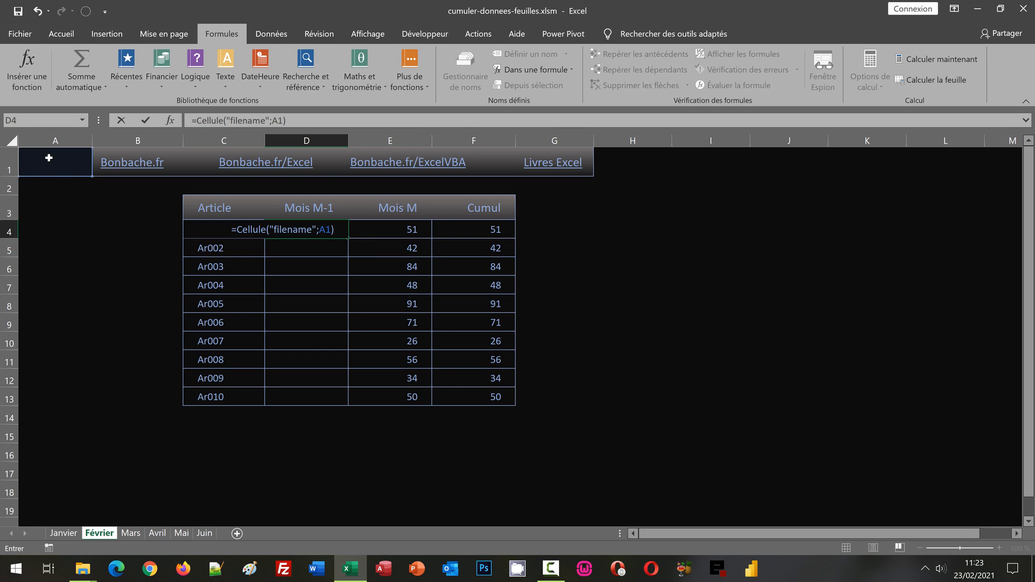
key("ctrl+Return")
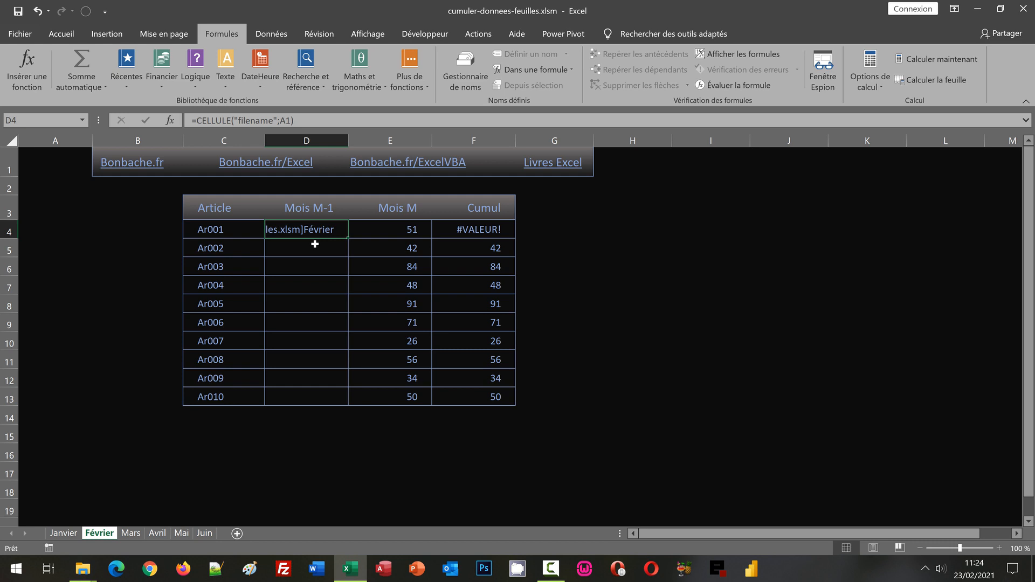
Nest the CELLULE function of D4 as the text argument of Stxt( and begin the start position with Trouve("]";
left_click(200, 117)
type("Stxt(")
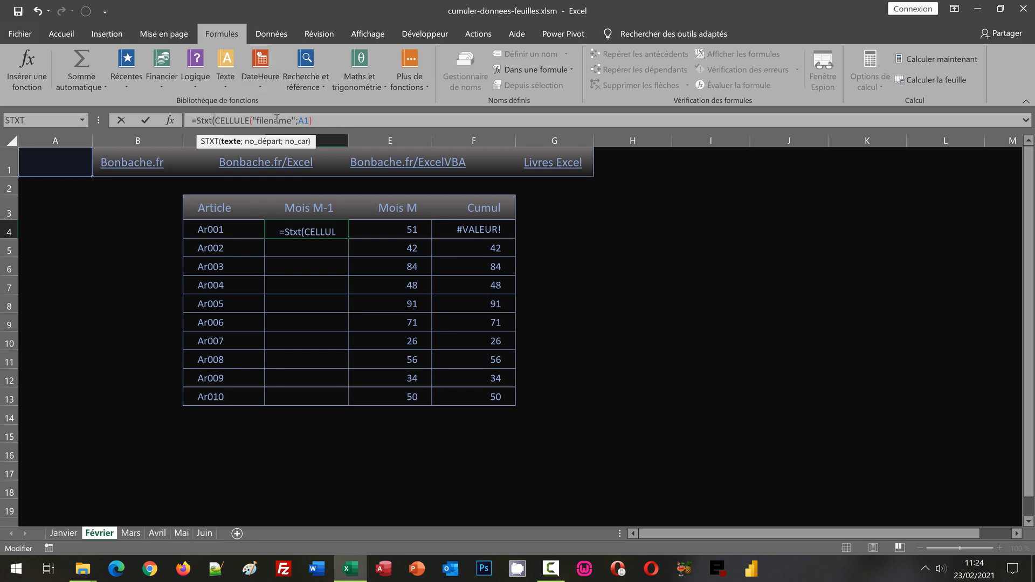
left_click(322, 121)
type(";")
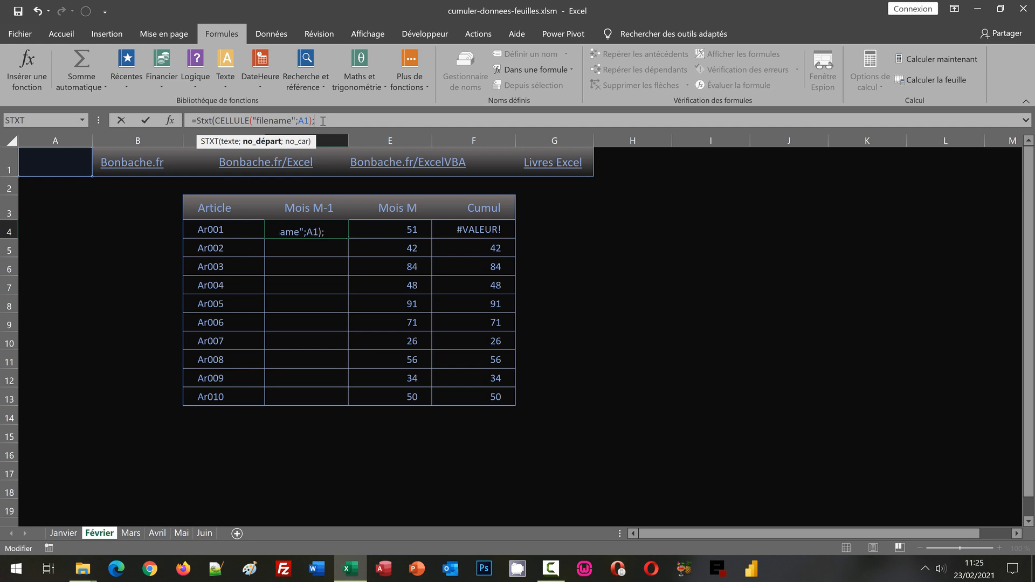
type("Trouve(")
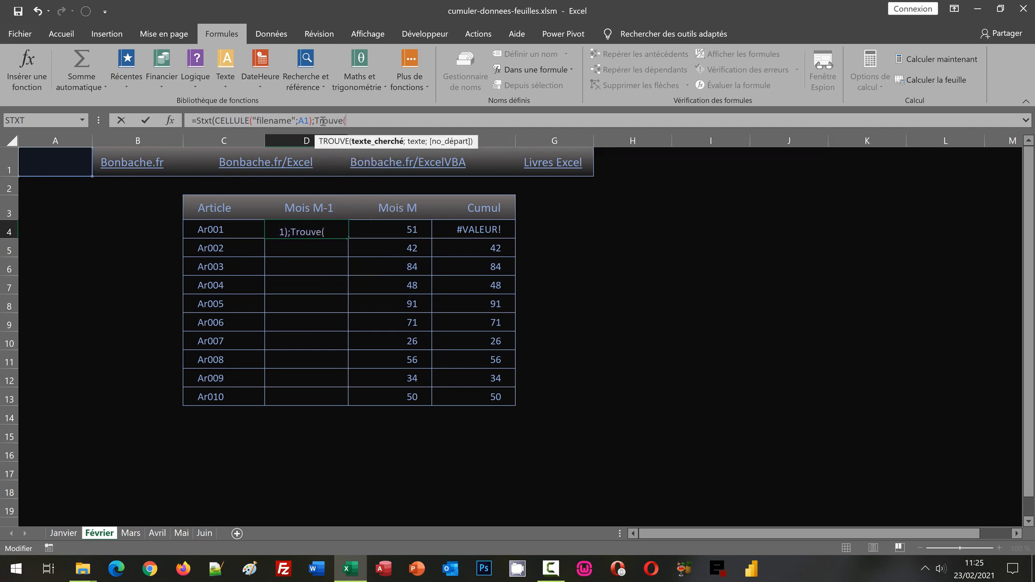
type("\"]\";")
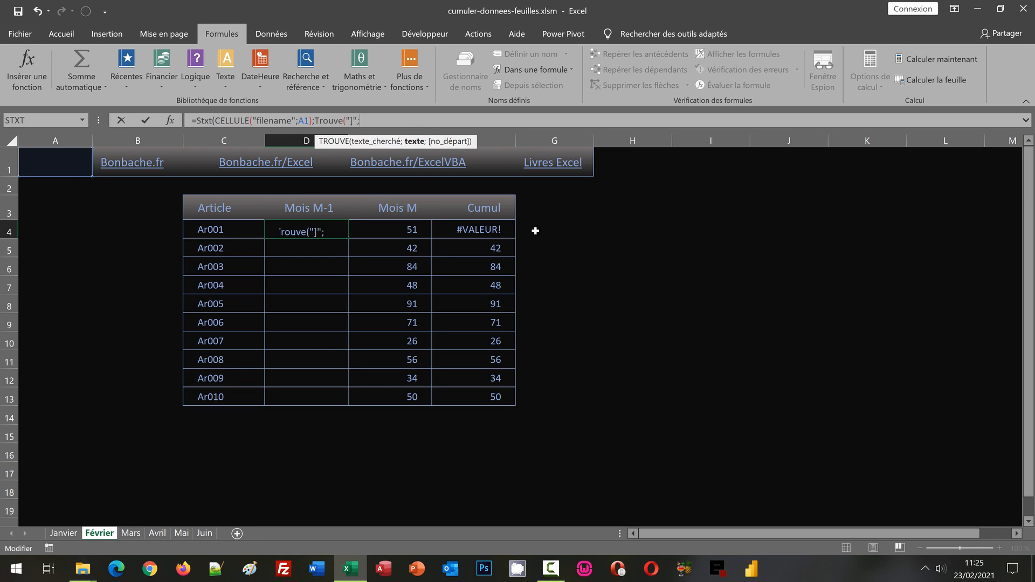
Reuse CELLULE("filename";A1) as the text searched by Trouve, add +1 and a length of 99, and validate the D4 formula
left_click(217, 122)
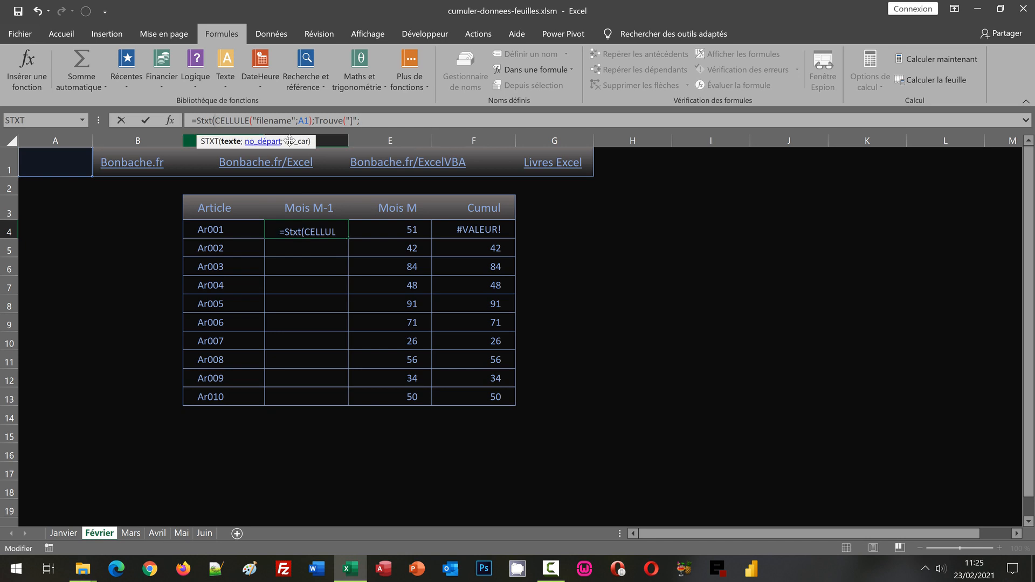
left_click(312, 120, "shift")
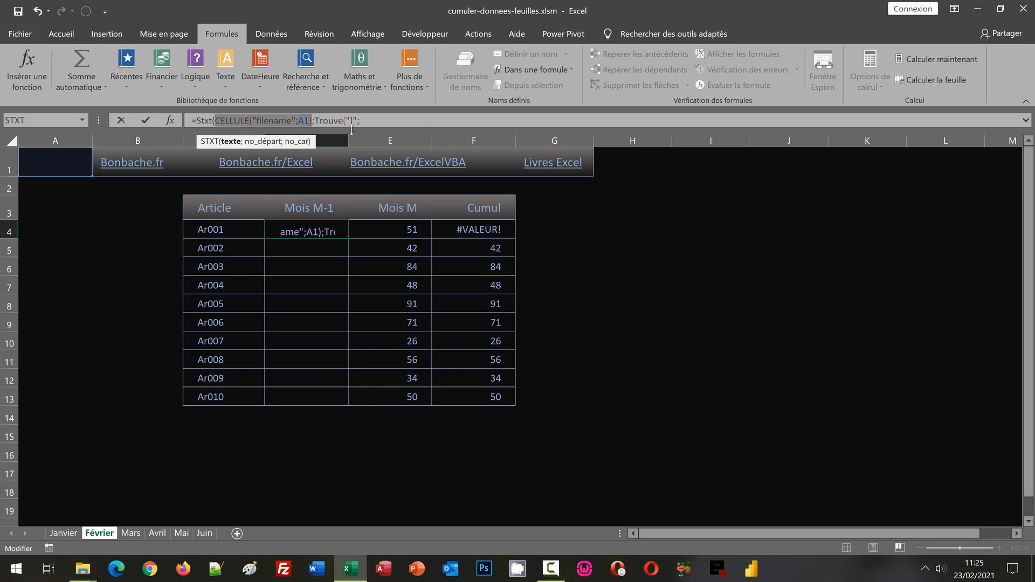
key("ctrl+c")
left_click(376, 121)
key("ctrl+v")
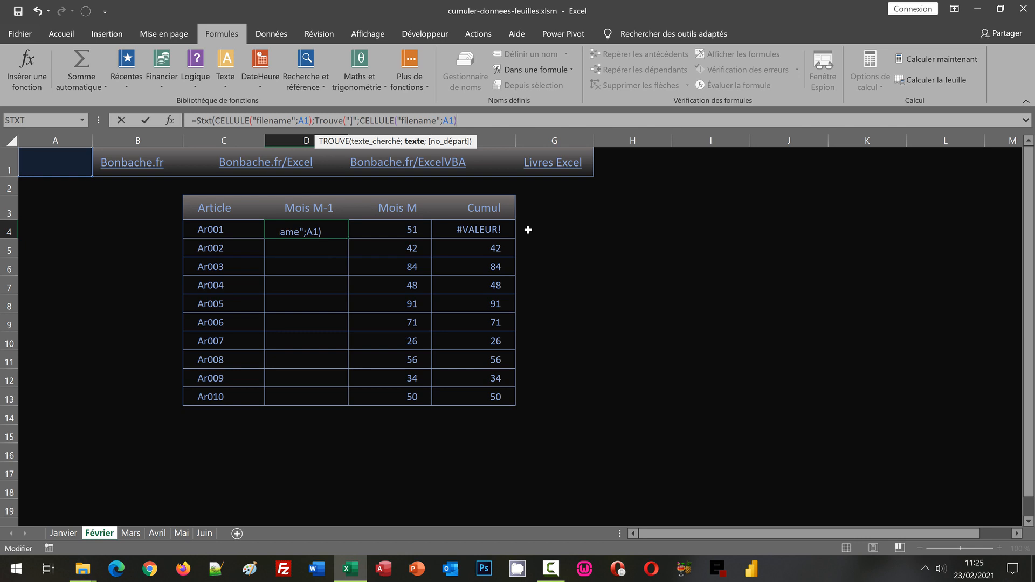
type(")")
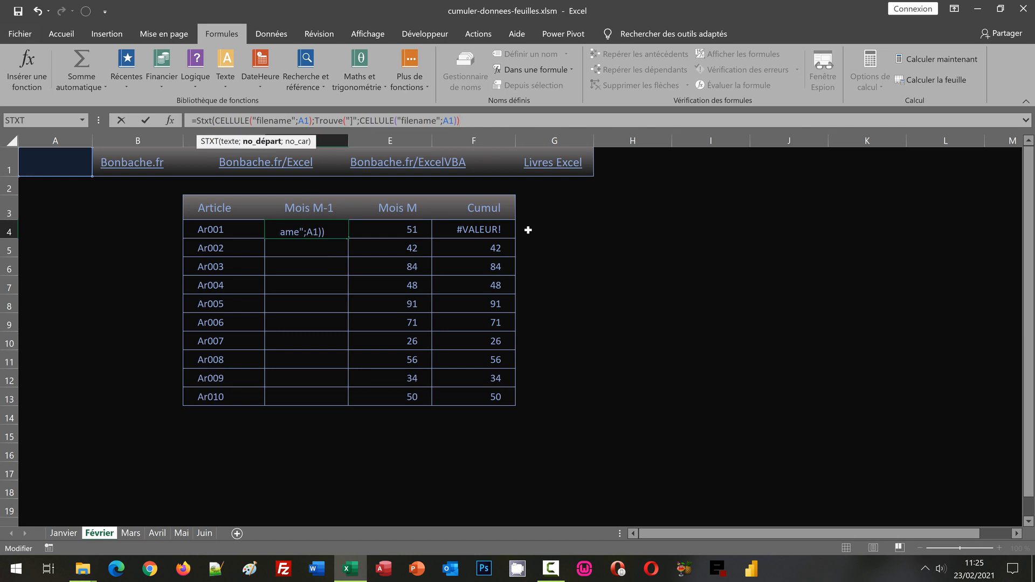
type("+1;")
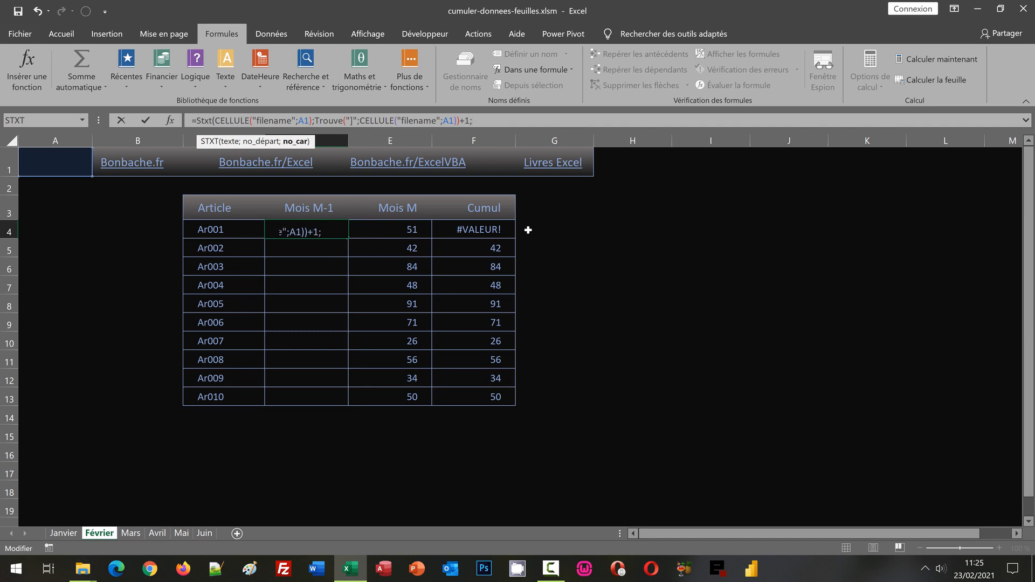
type("99")
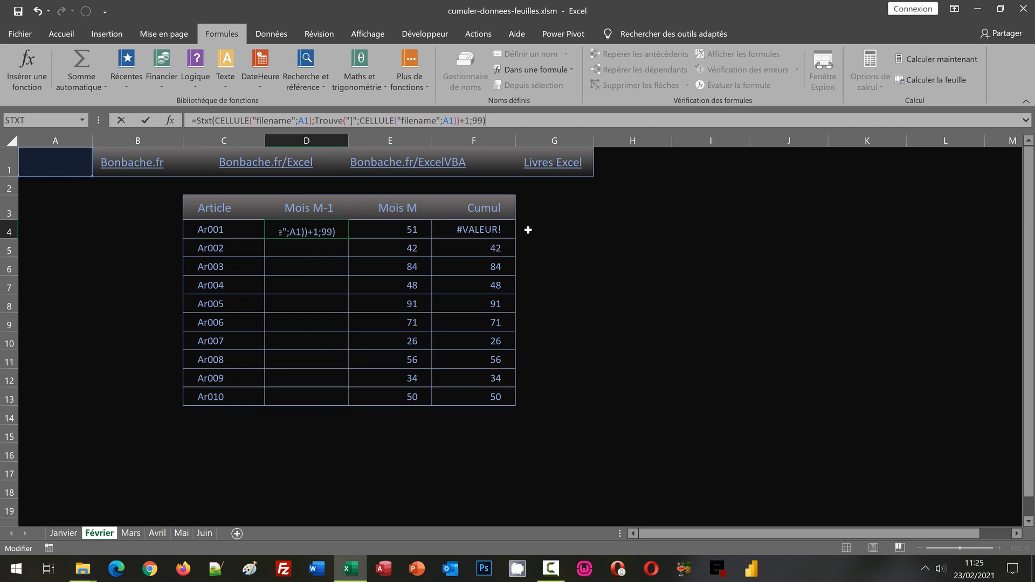
key("Return")
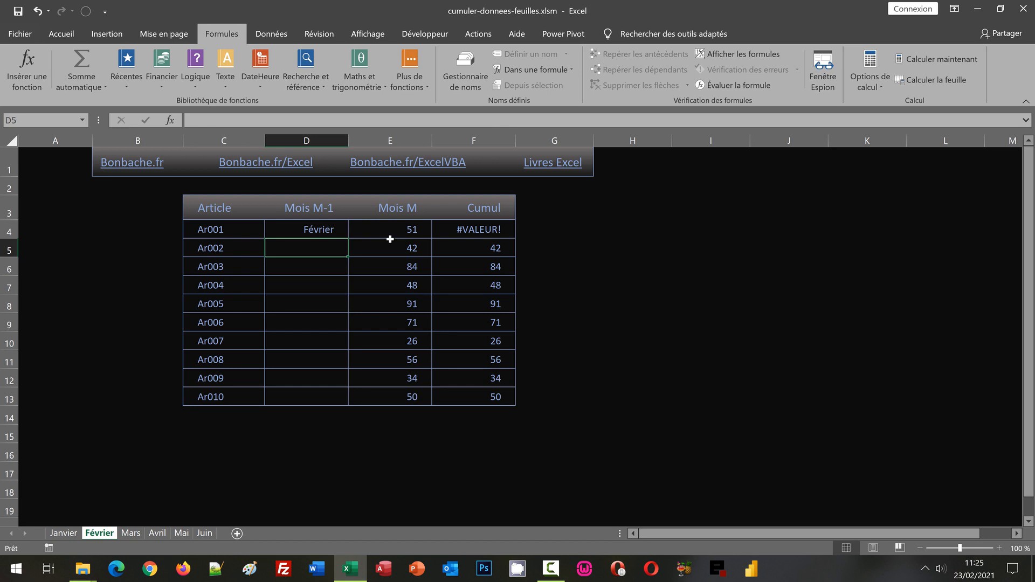
Insert Index(nomFeuilles;0; ahead of the STXT function in the D4 formula
left_click(336, 227)
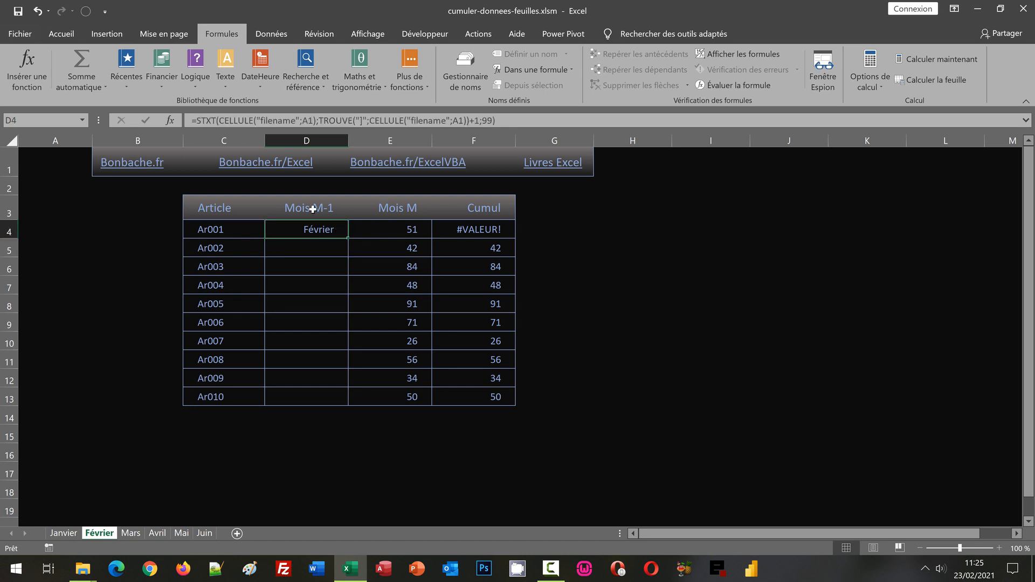
left_click(199, 121)
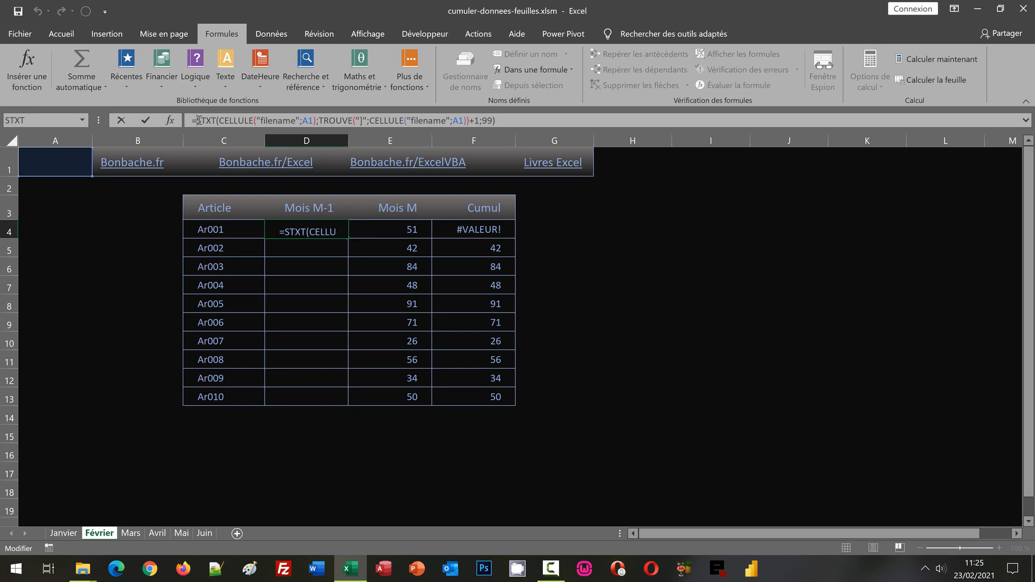
type("Index")
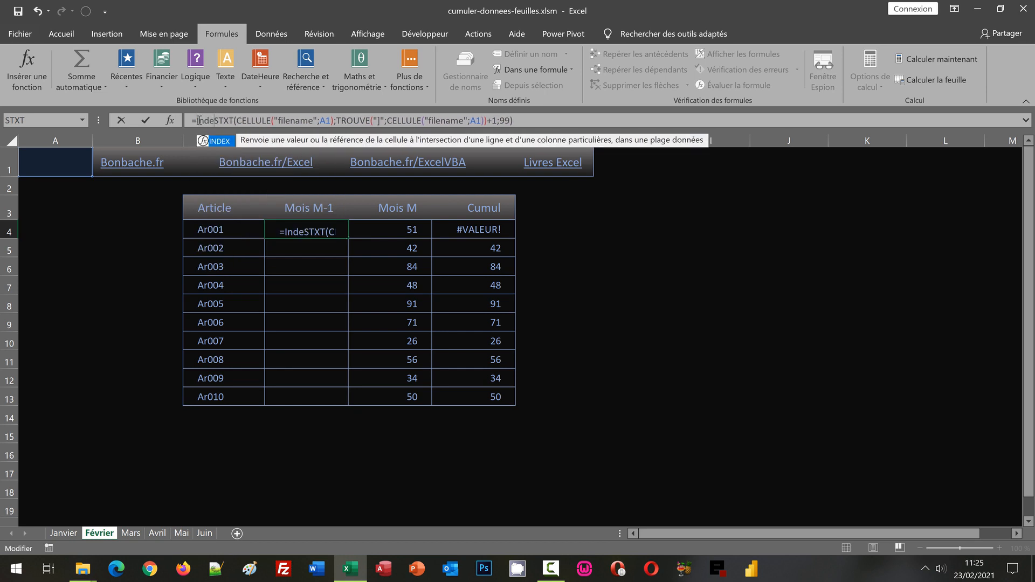
type("(")
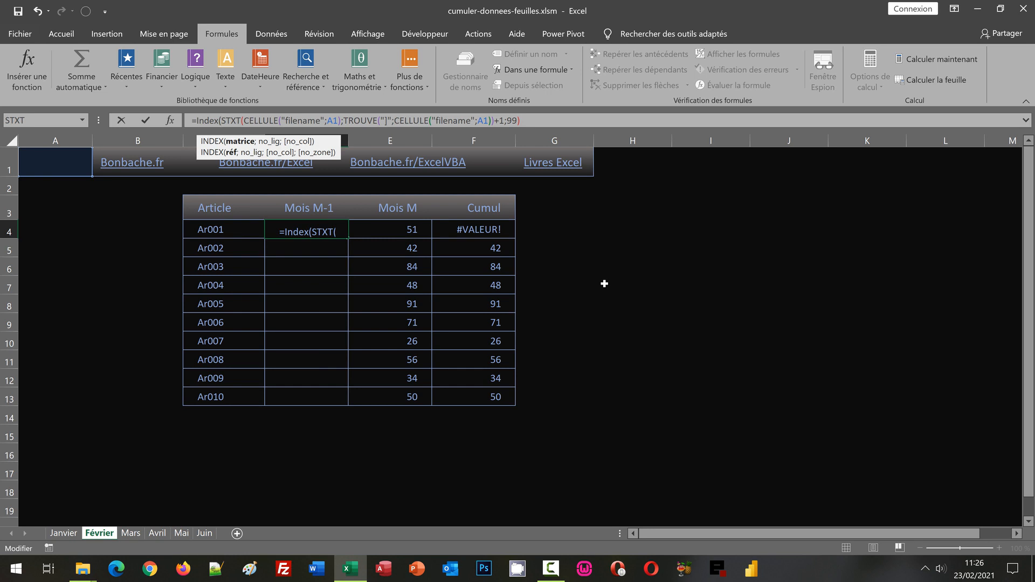
type("nomFeui")
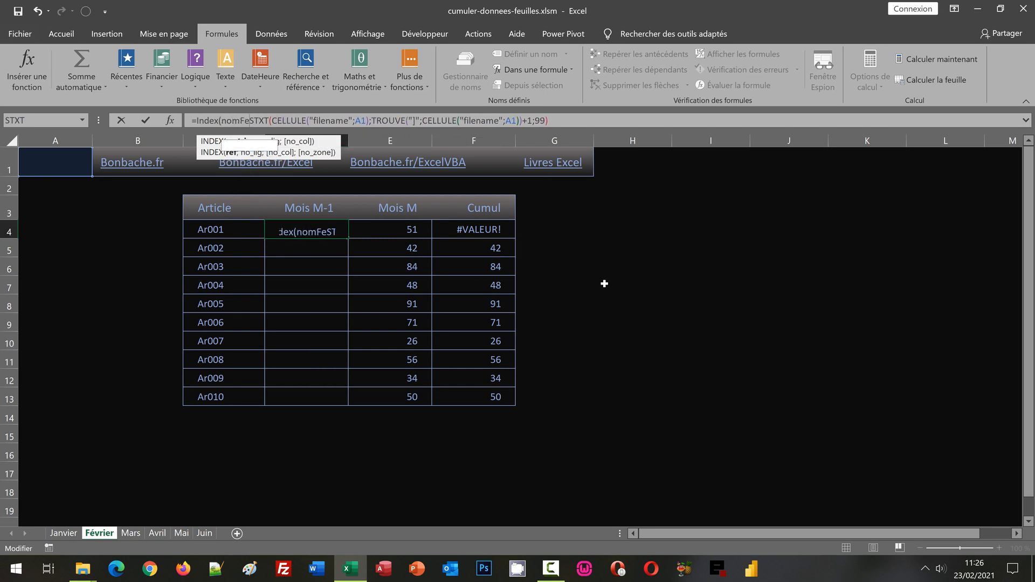
type("lles")
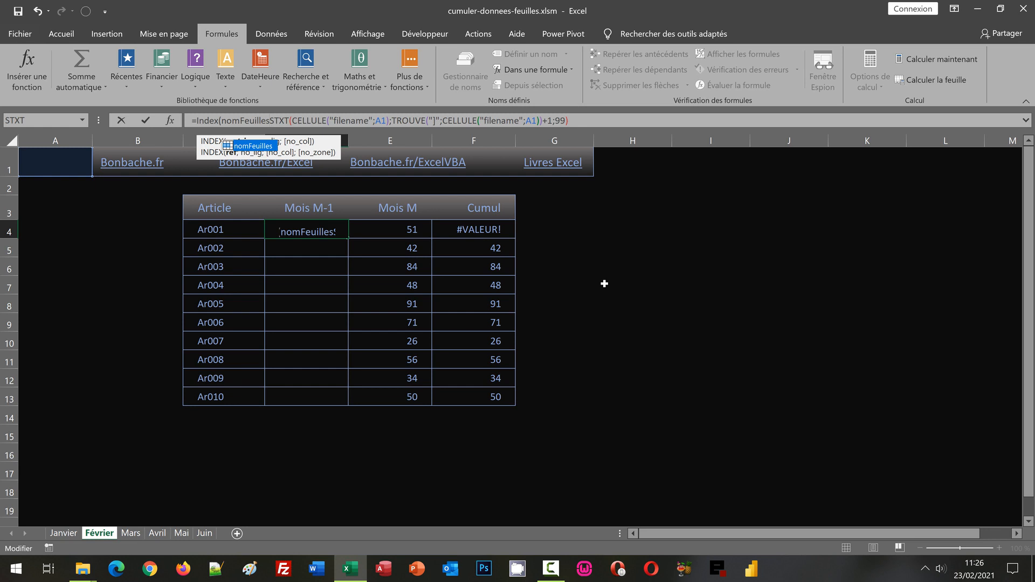
type(";")
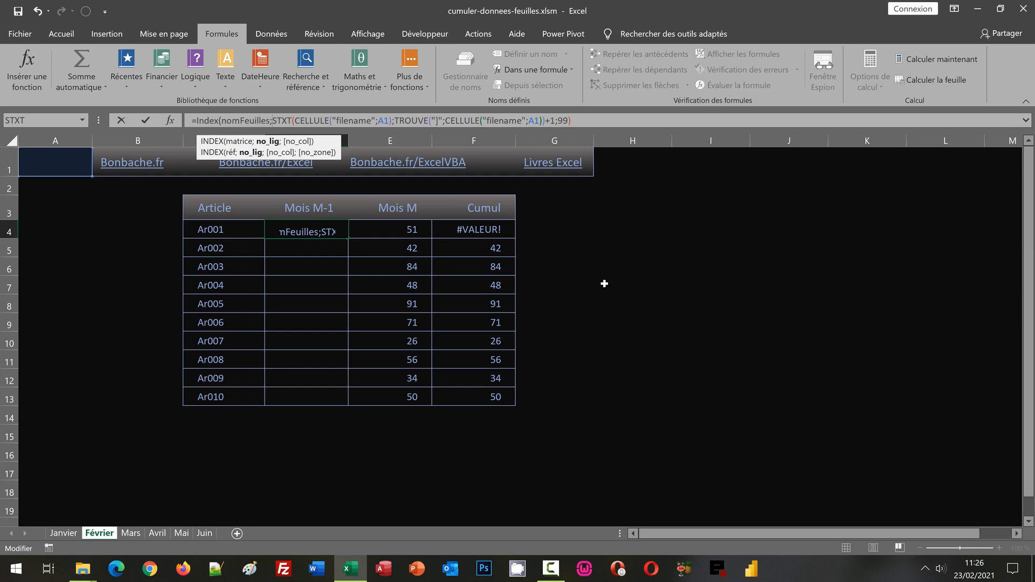
type("0")
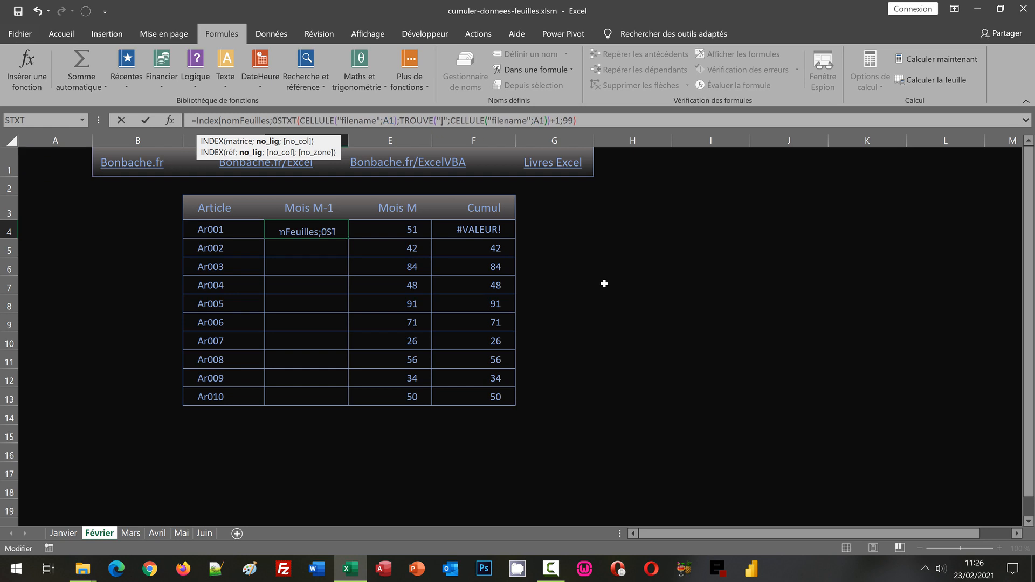
type(";")
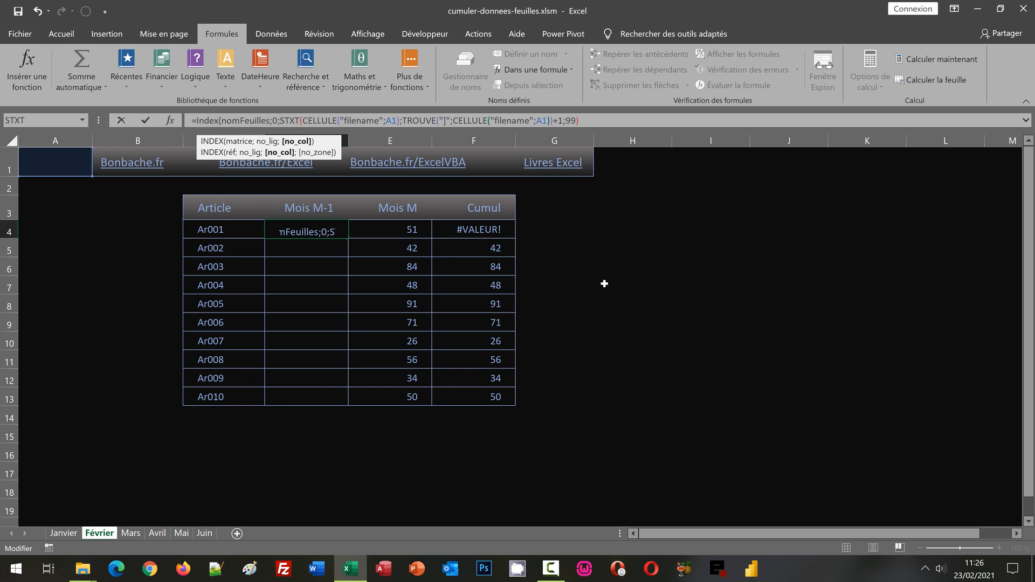
Wrap the STXT expression in Equiv( with nomFeuilles as lookup array and match type 0, subtract 1, and validate the D4 formula
type("Equiv(")
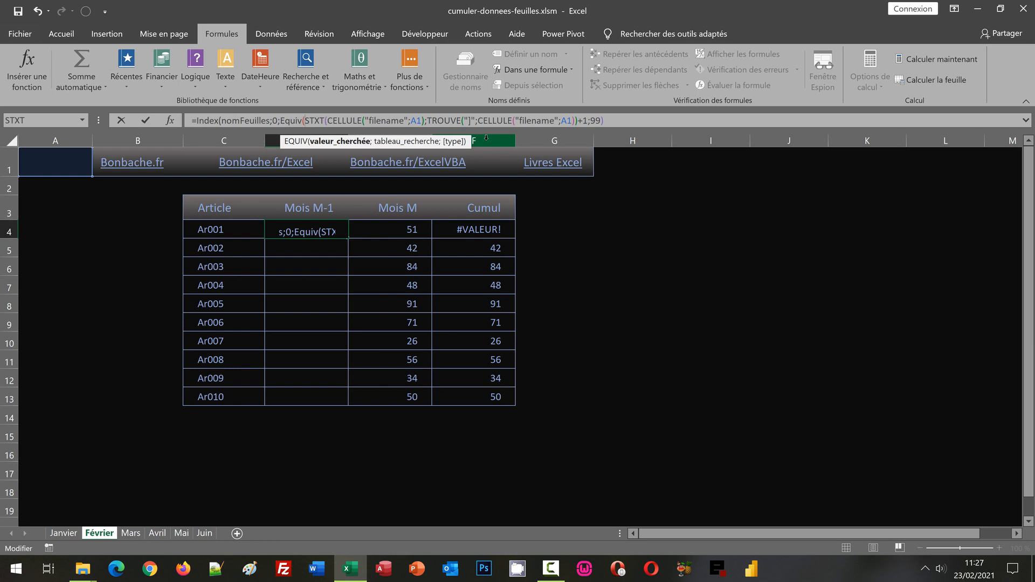
left_click(620, 119)
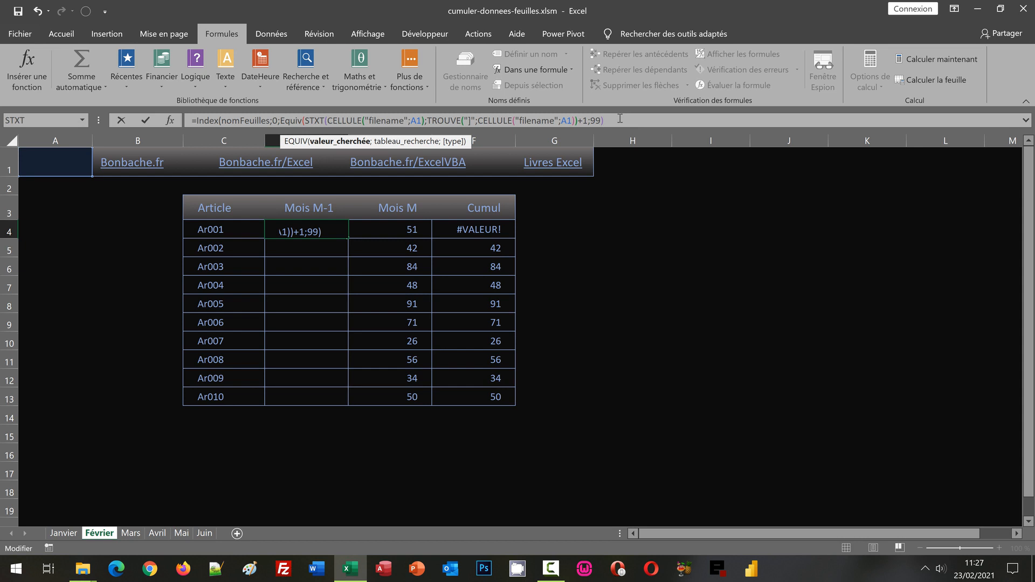
type(";")
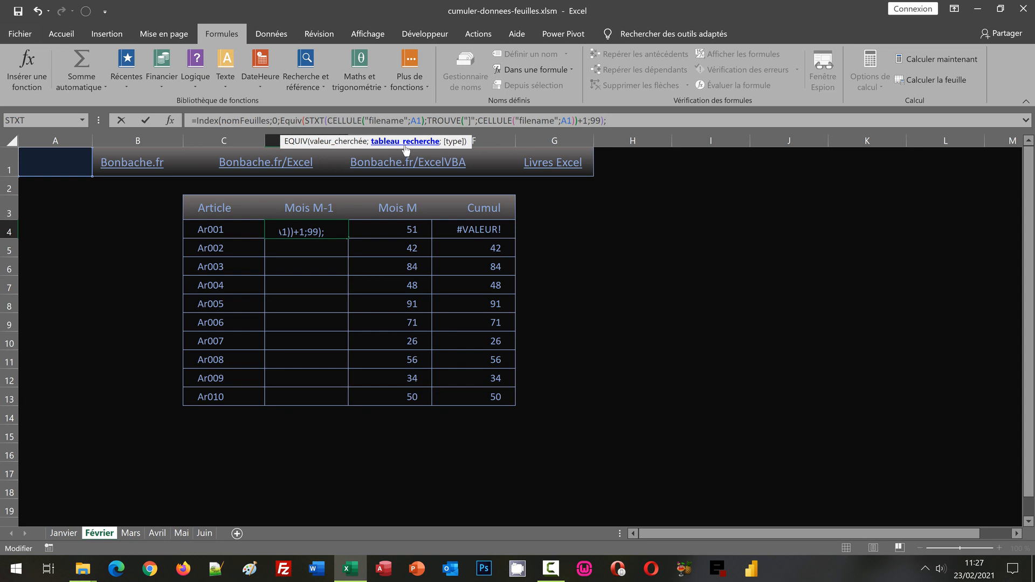
type("nomFeuilles")
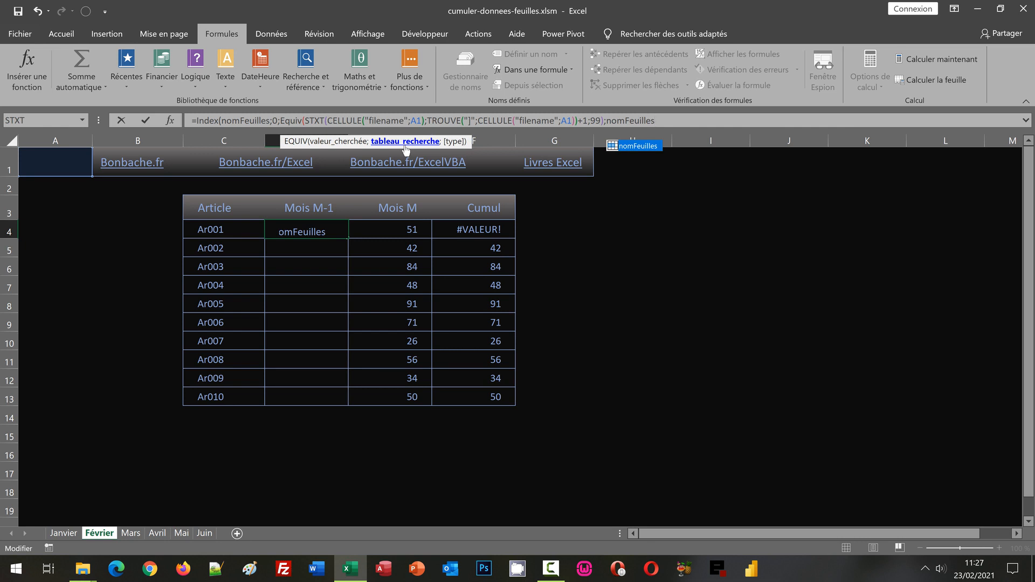
type(";")
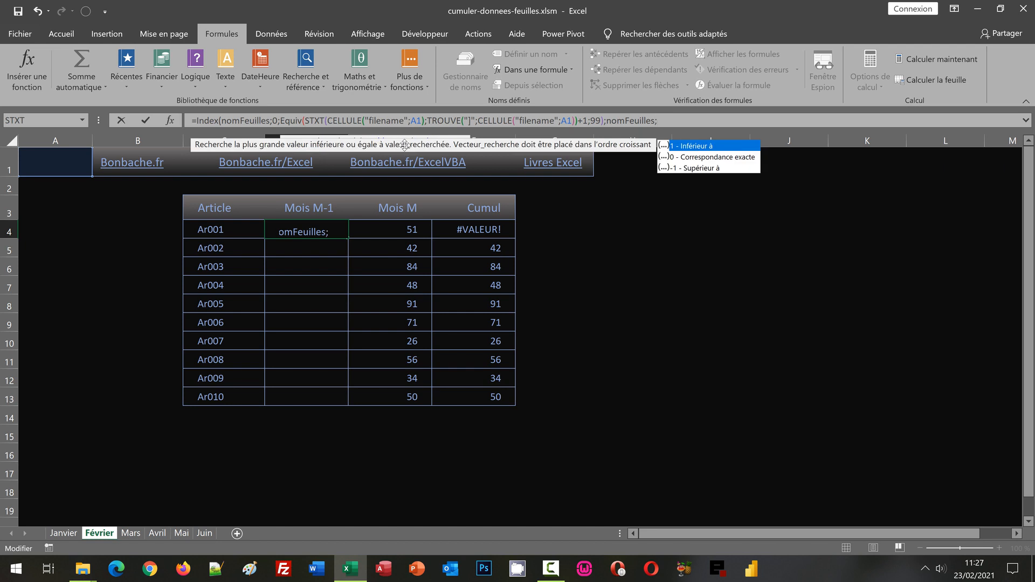
type("0)")
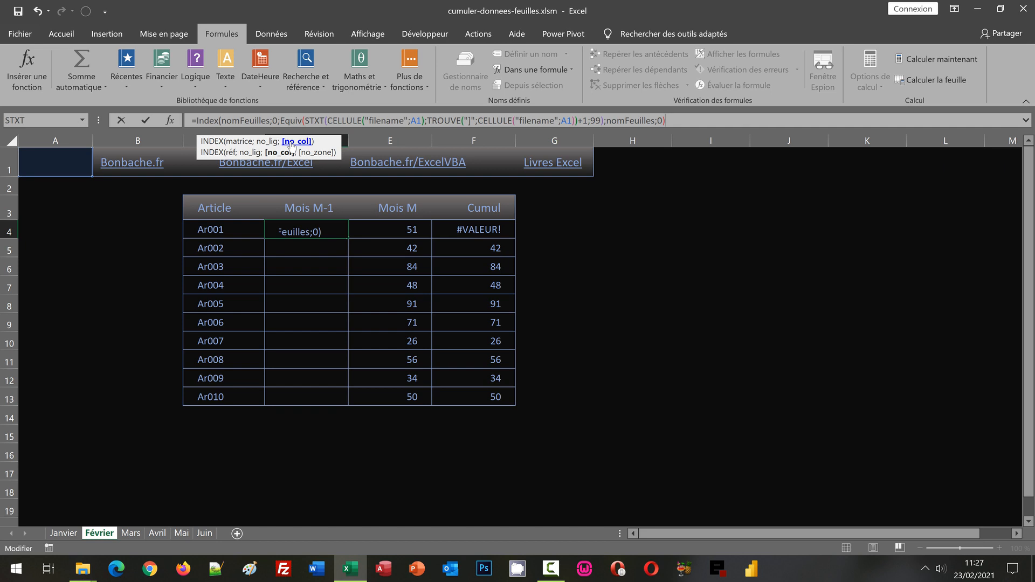
type("-1")
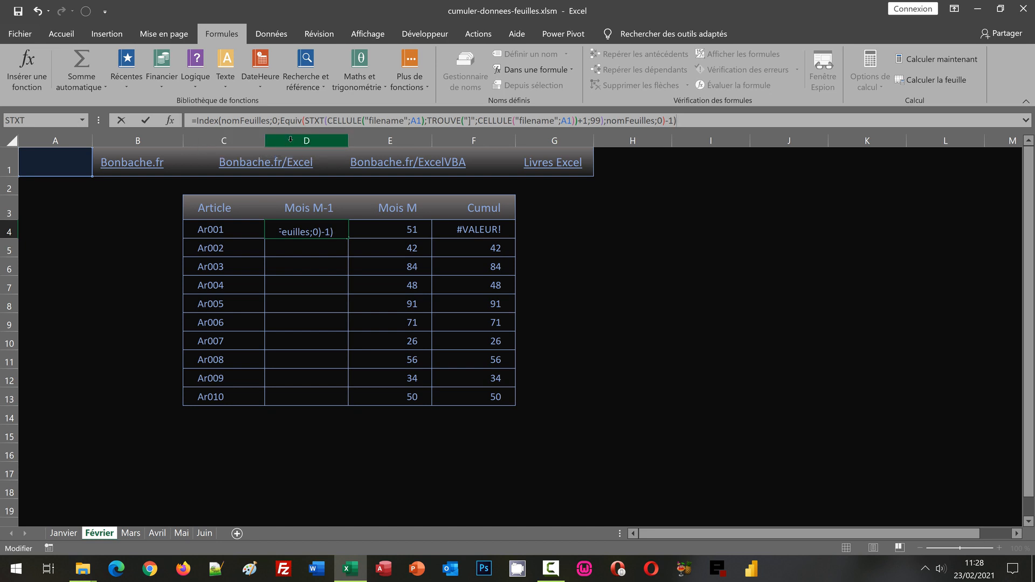
key("Return")
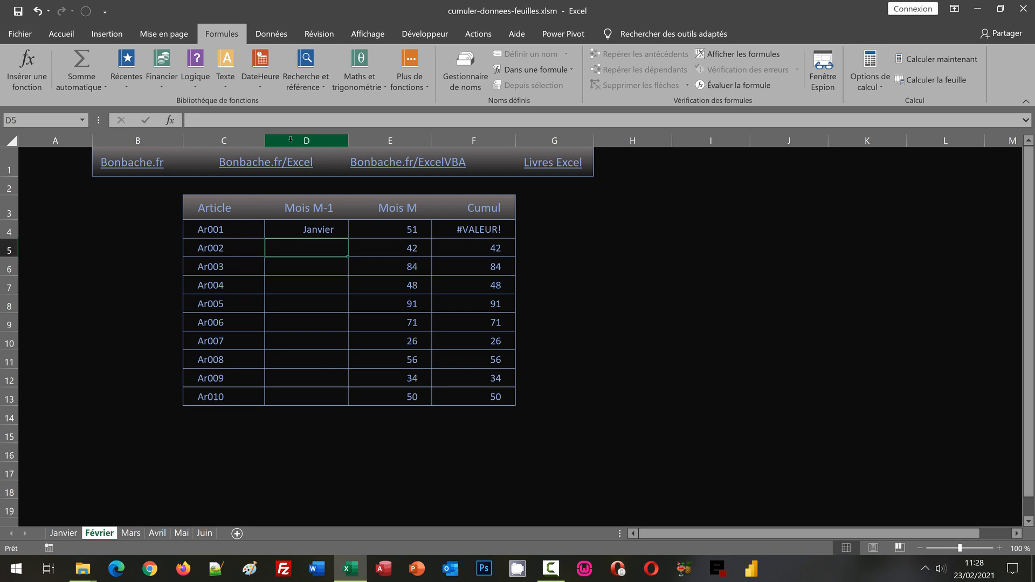
Wrap the D4 INDEX formula in Indirect( and append & "!" & after it to build the sheet reference
left_click(284, 228)
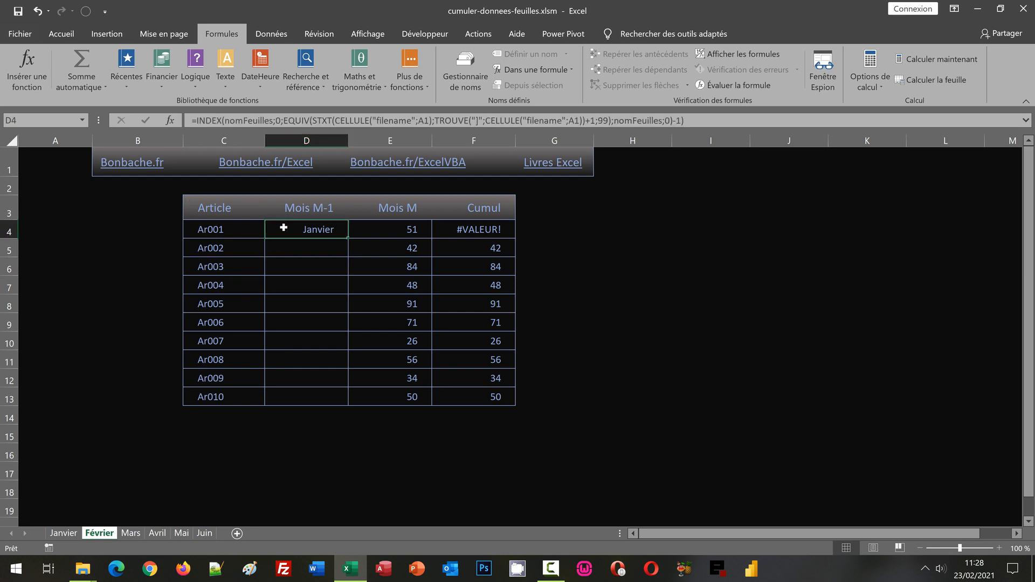
left_click(195, 121)
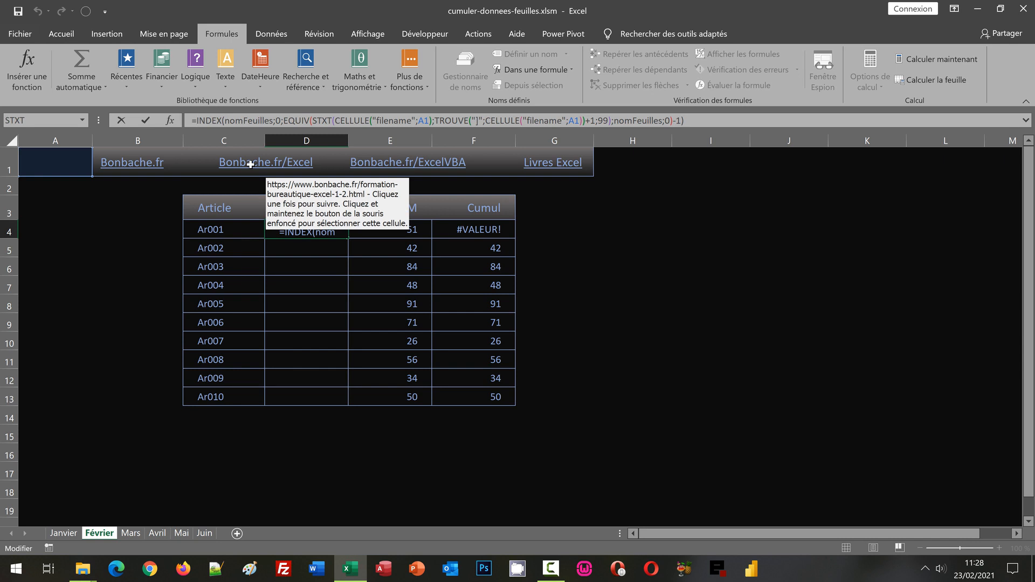
type("Indirect(")
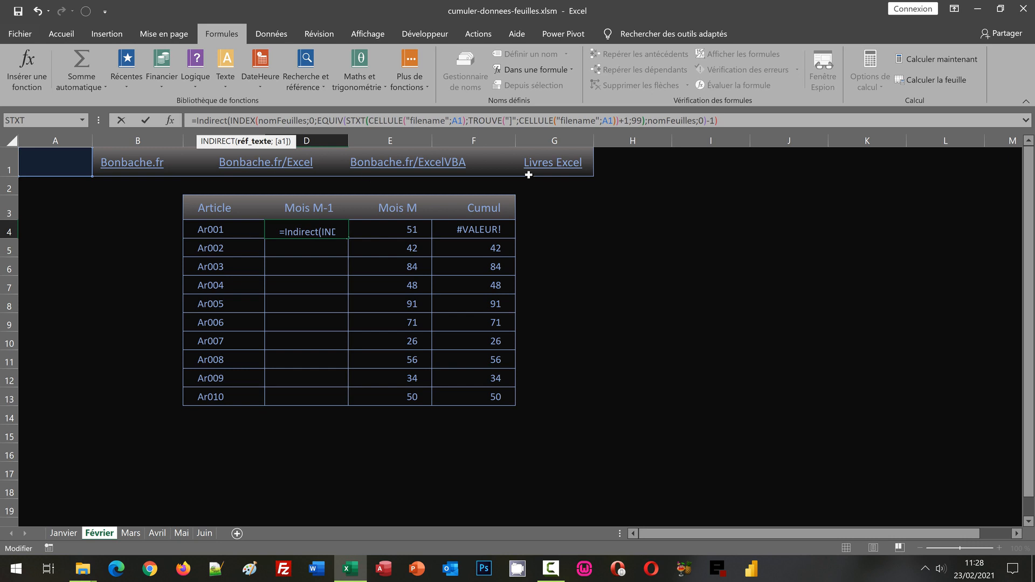
left_click(726, 120)
type("&")
type("\"!\"")
type("&")
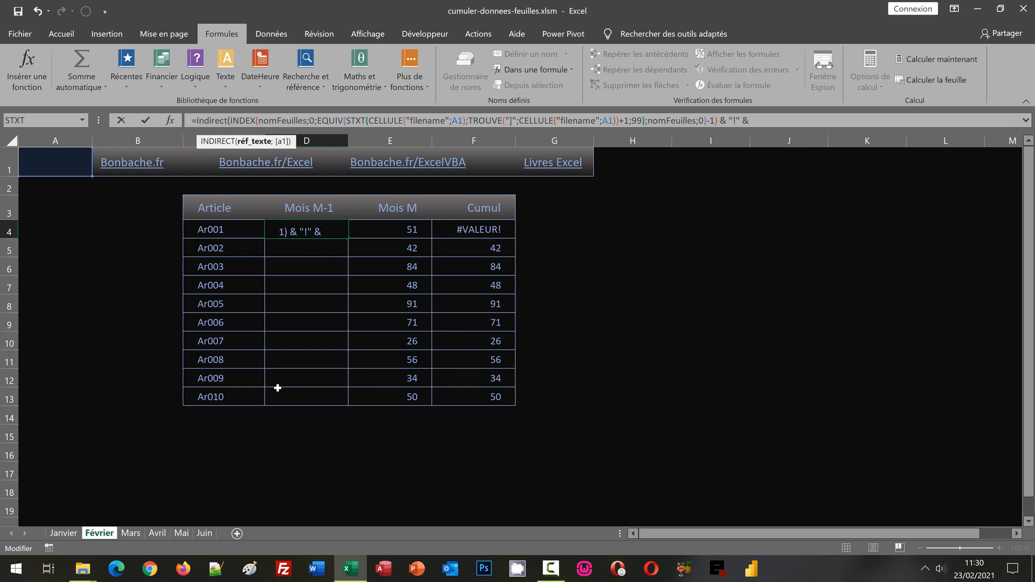
Complete the INDIRECT reference with Adresse(ligne();6)) and validate the formula, keeping D4 selected
type("Adress")
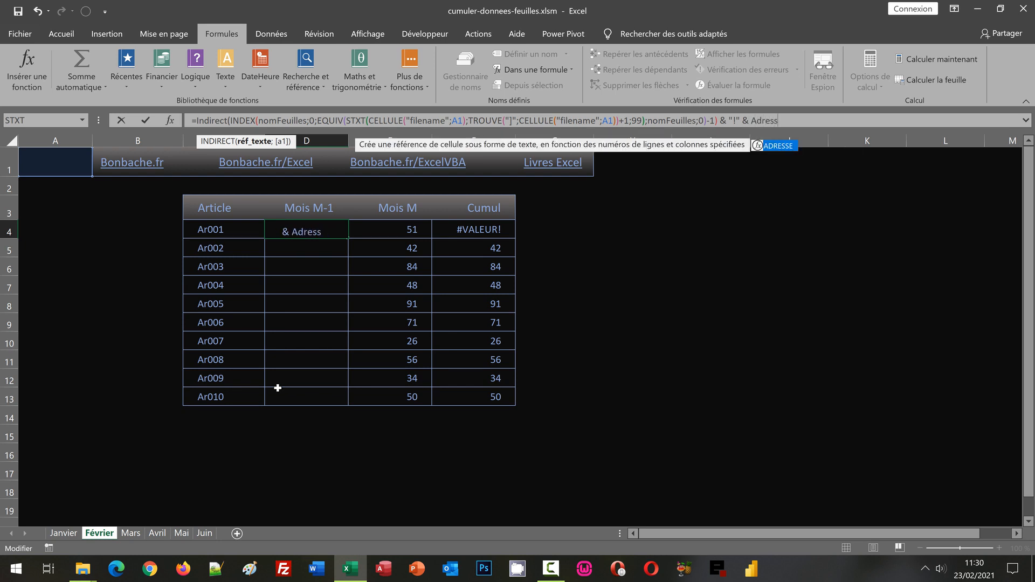
type("e(")
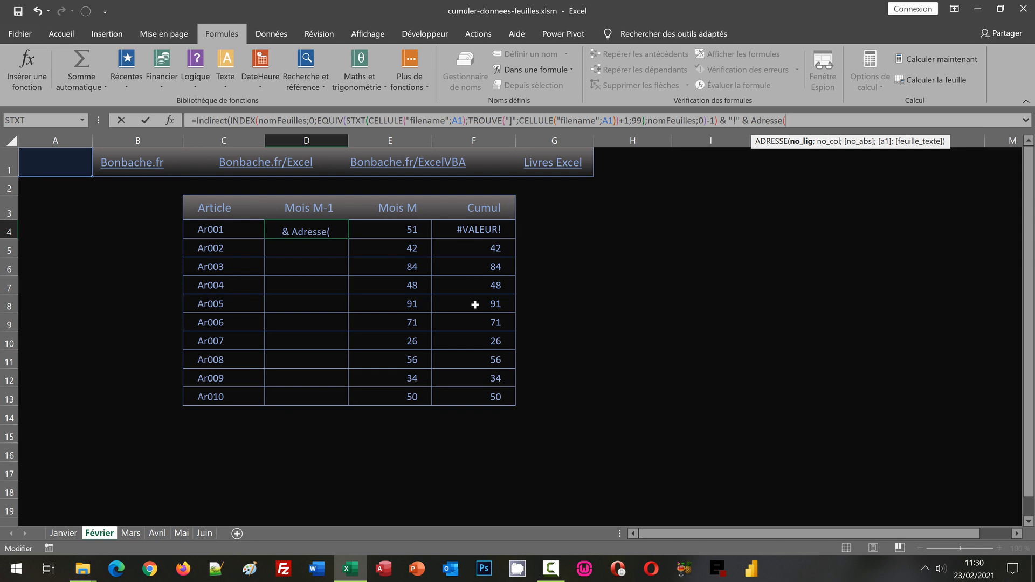
type("ligne")
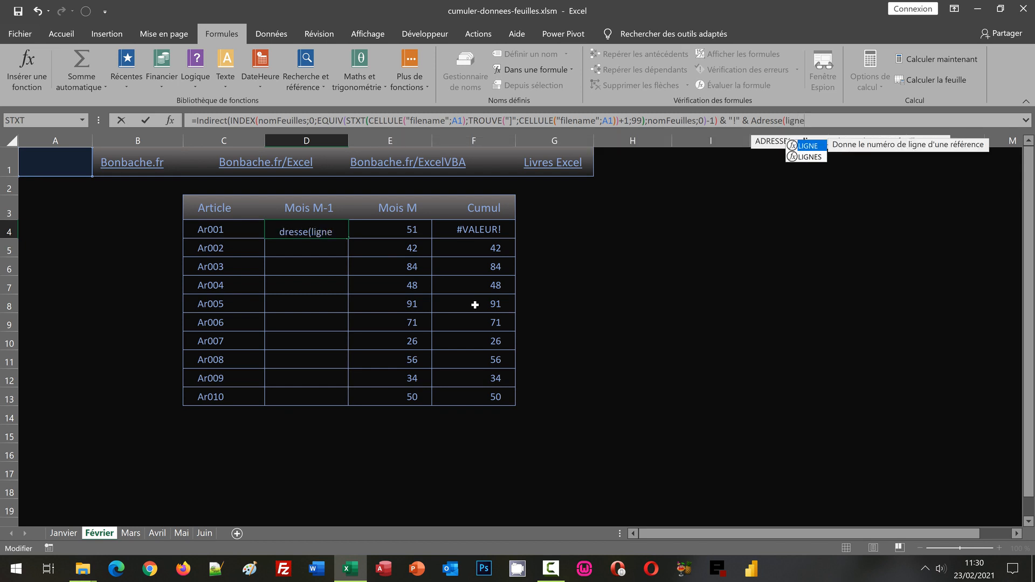
type("()")
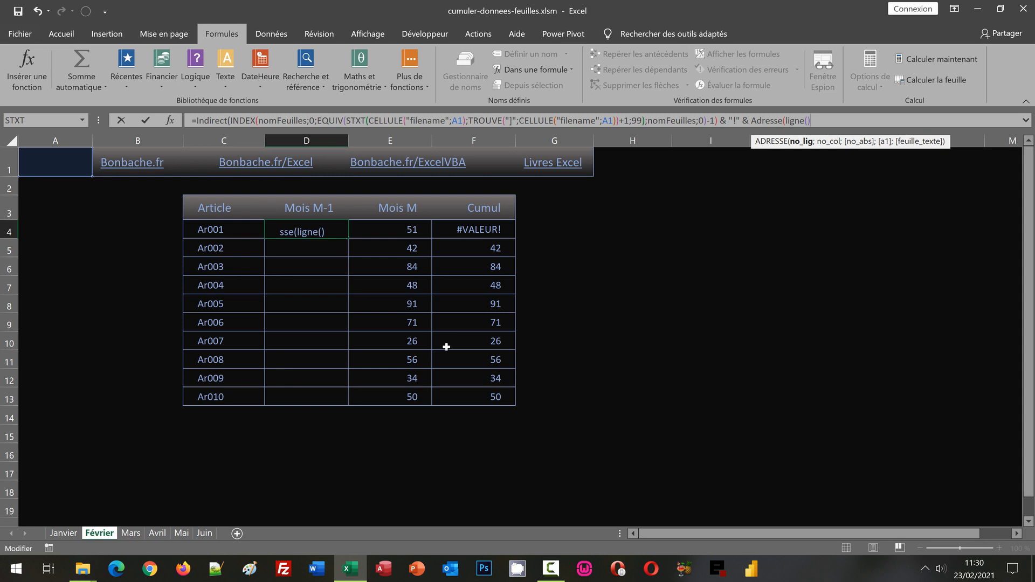
type(";")
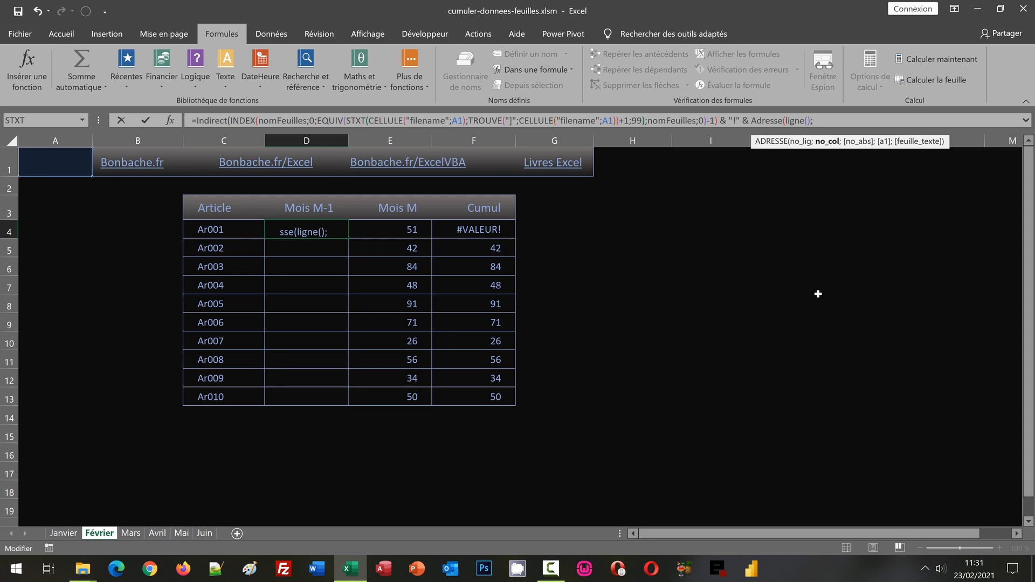
type("6)")
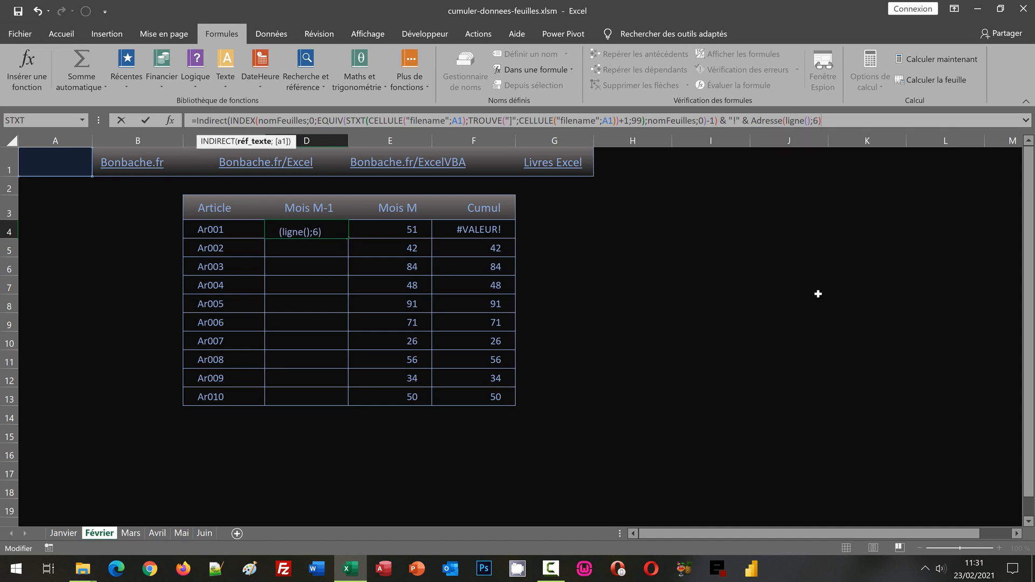
type(")")
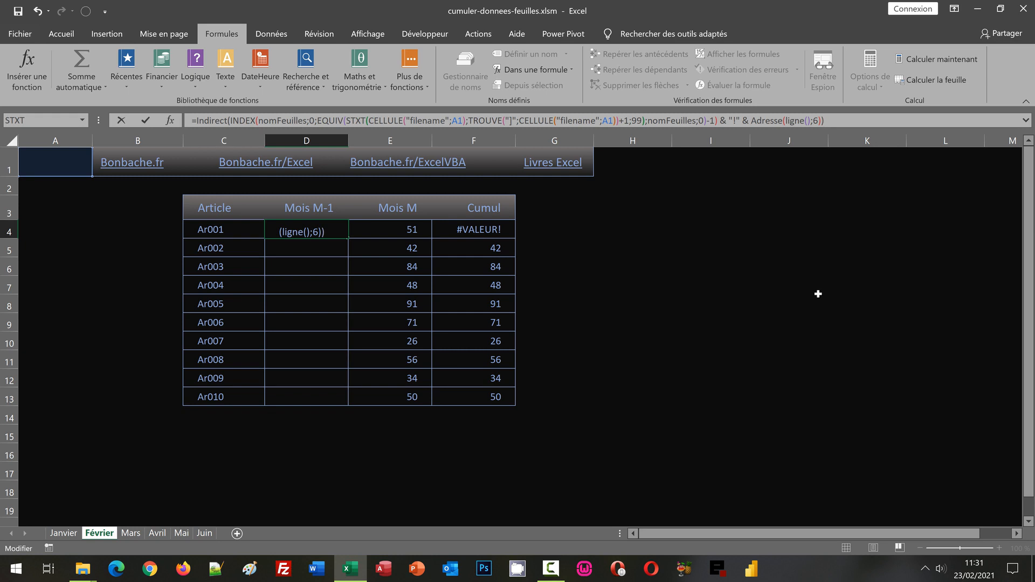
key("ctrl+Return")
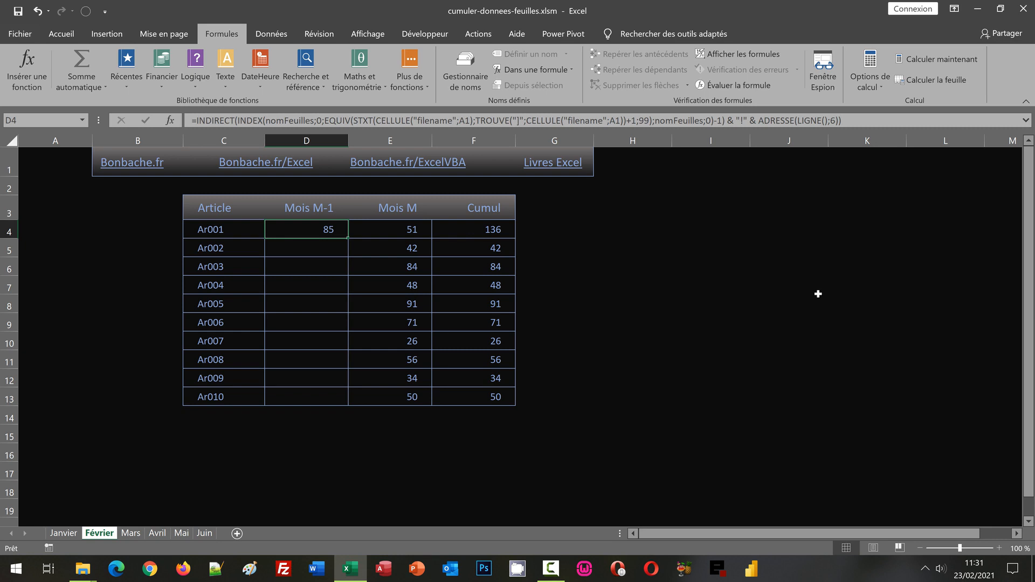
Check the Cumul values on the Janvier sheet, and fill Février's D4 formula down to D13
left_click(63, 533)
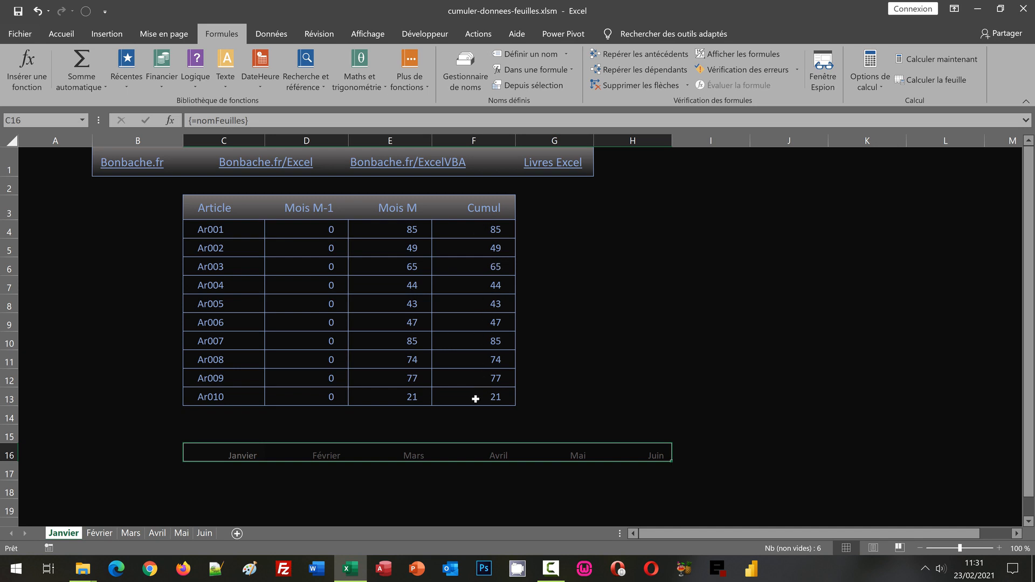
left_click(110, 535)
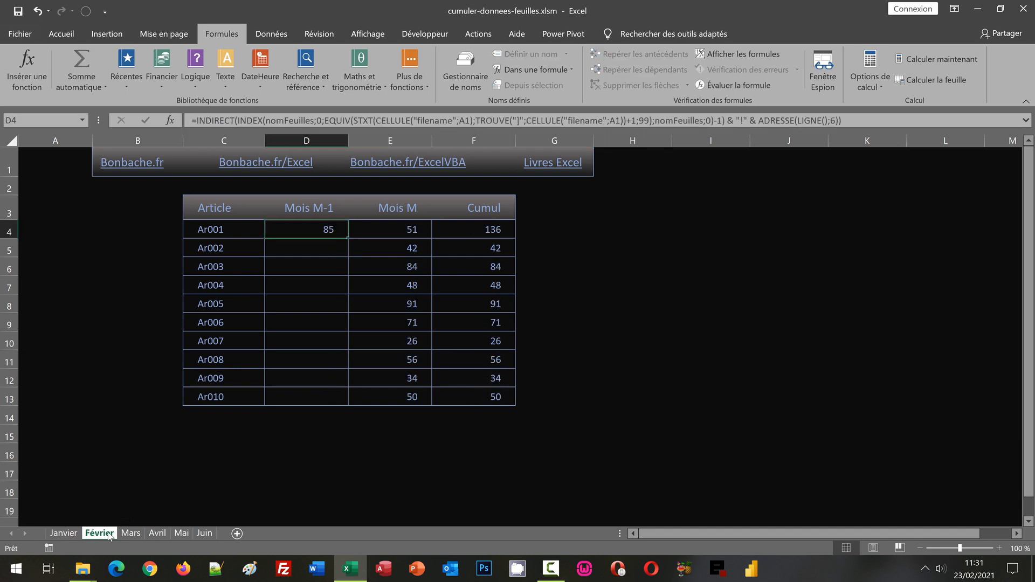
double_click(351, 239)
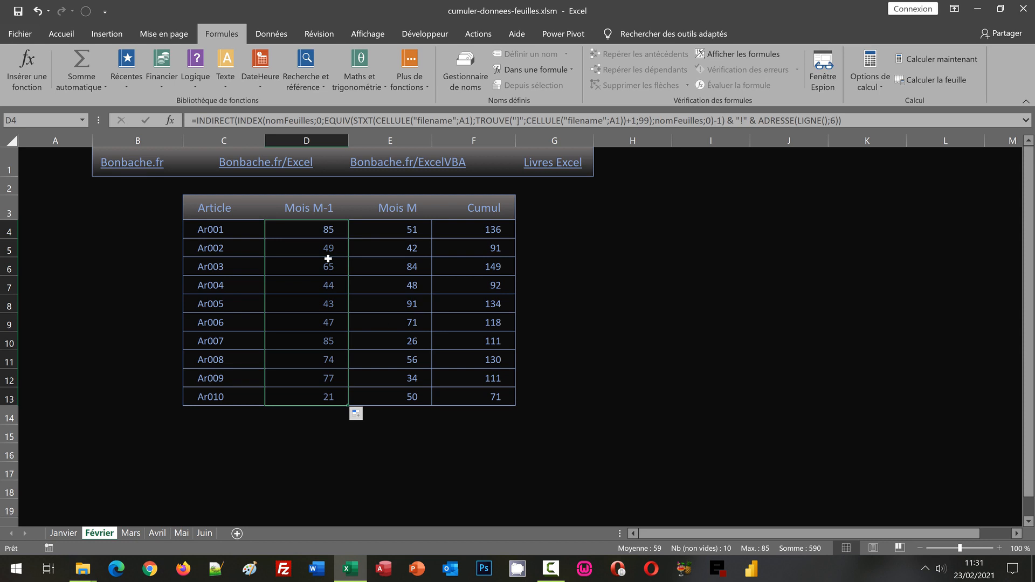
Copy the Mois M-1 formulas D4:D13 from Février and paste them from D4 on the Mars sheet
left_click_drag(313, 230, 304, 400)
key("ctrl+c")
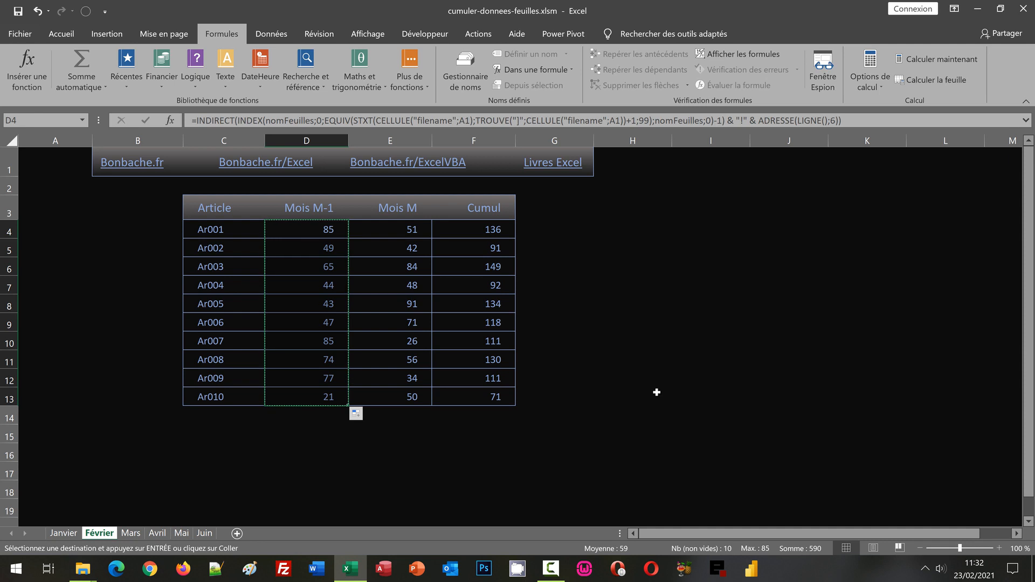
left_click(130, 533)
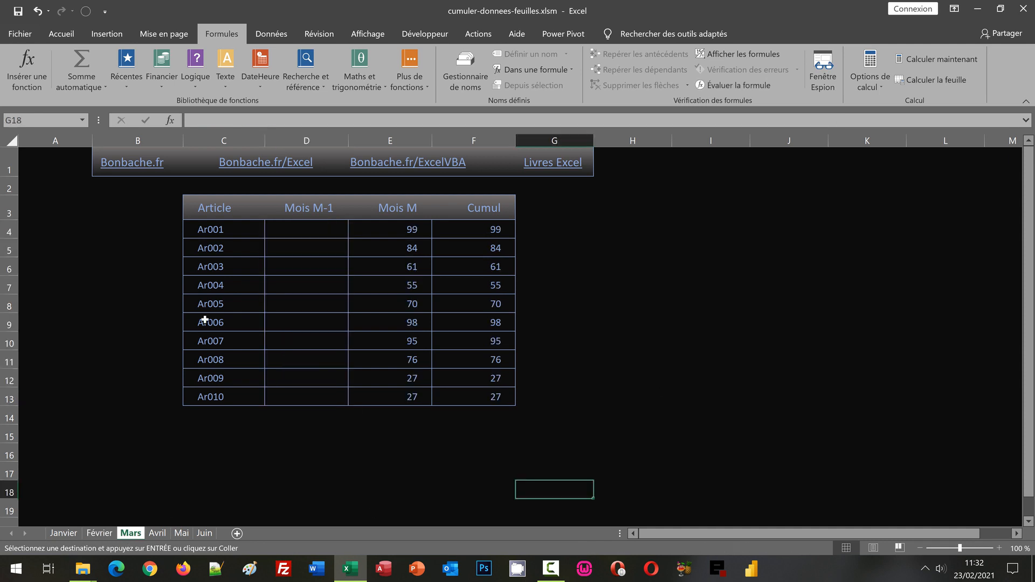
left_click(296, 234)
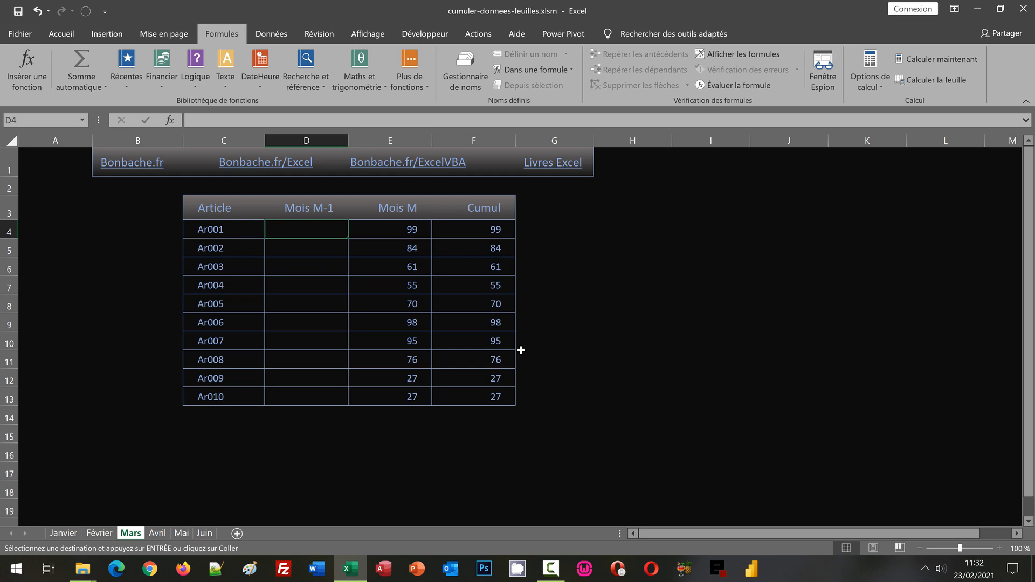
key("ctrl+v")
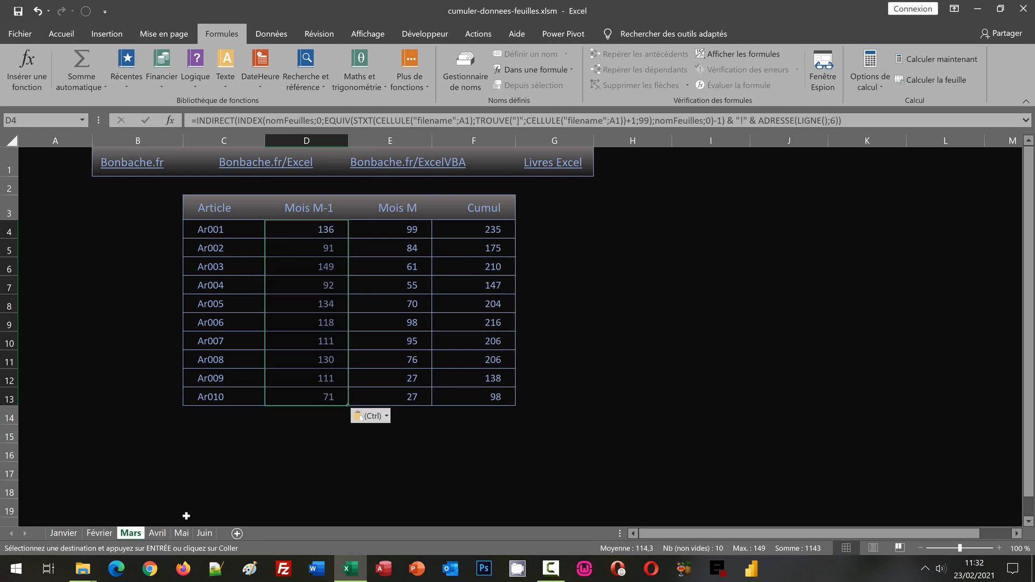
Paste the copied Mois M-1 formulas from cell D4 on the Avril, Mai and Juin sheets
left_click(158, 533)
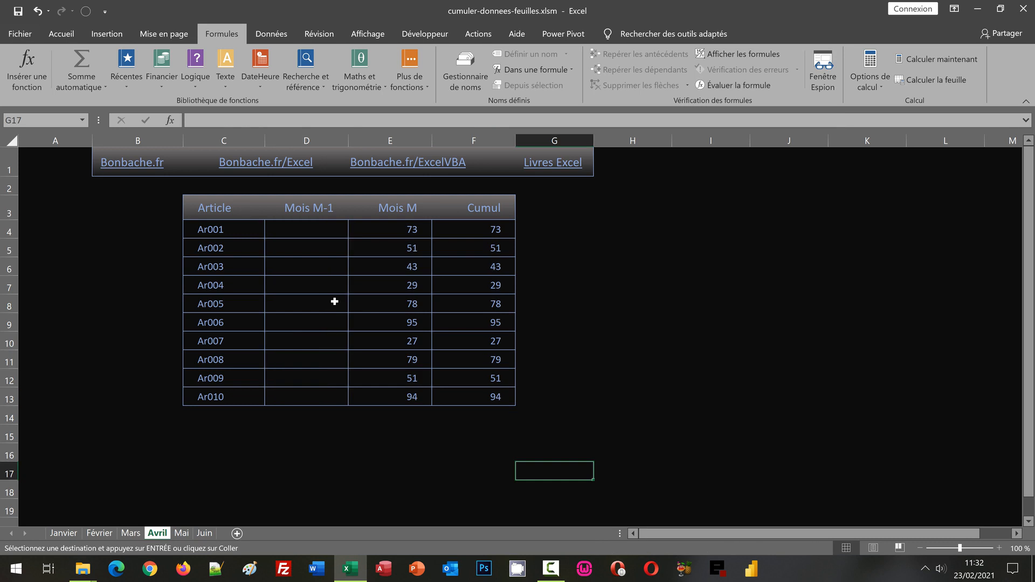
left_click(311, 229)
key("ctrl+v")
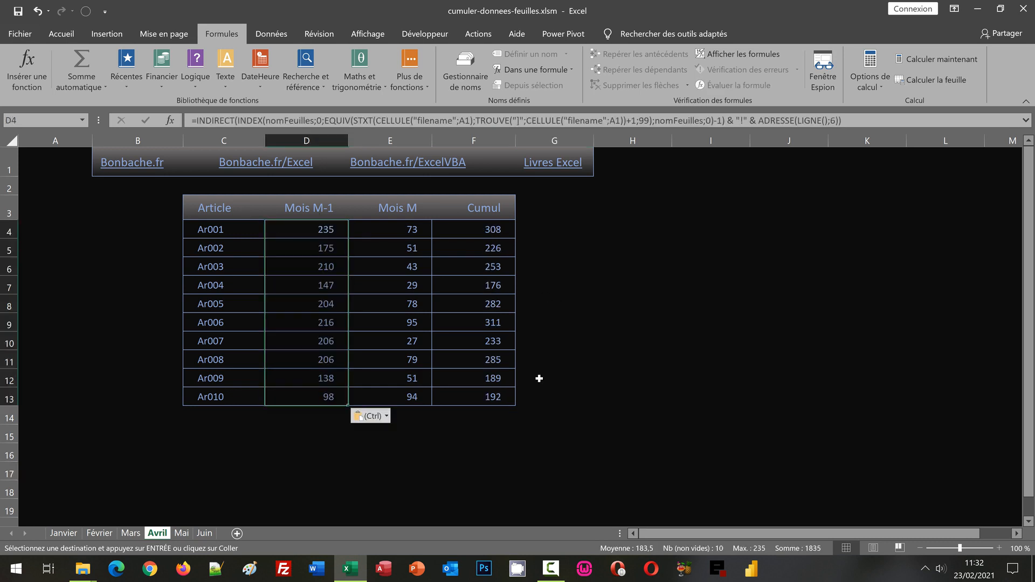
left_click(180, 534)
left_click(312, 231)
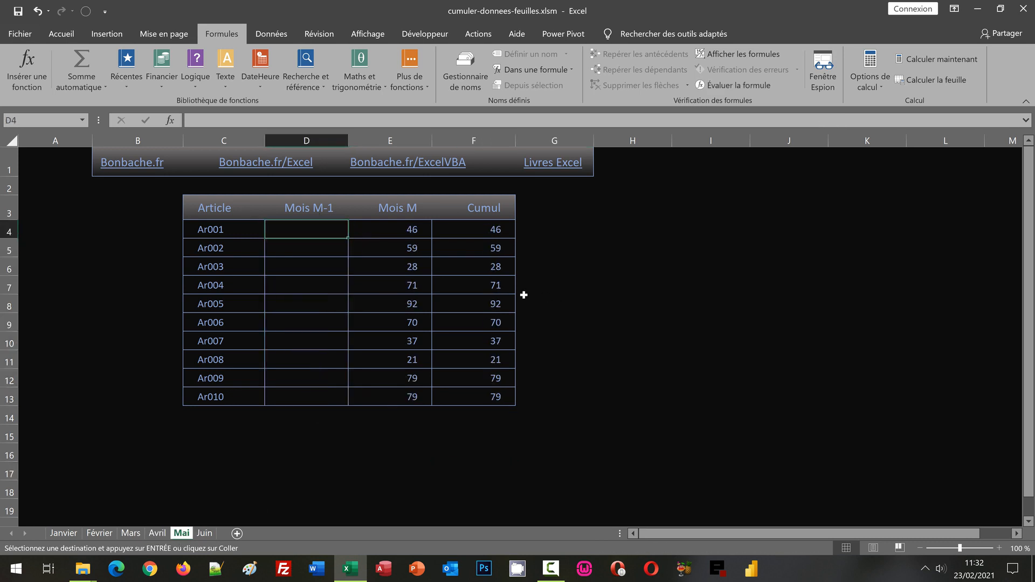
key("ctrl+v")
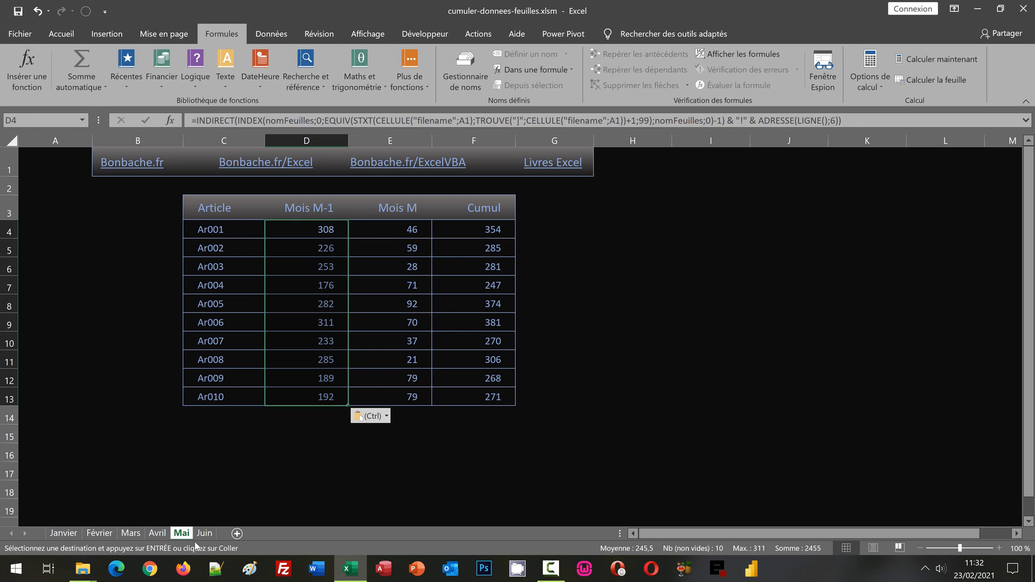
left_click(203, 534)
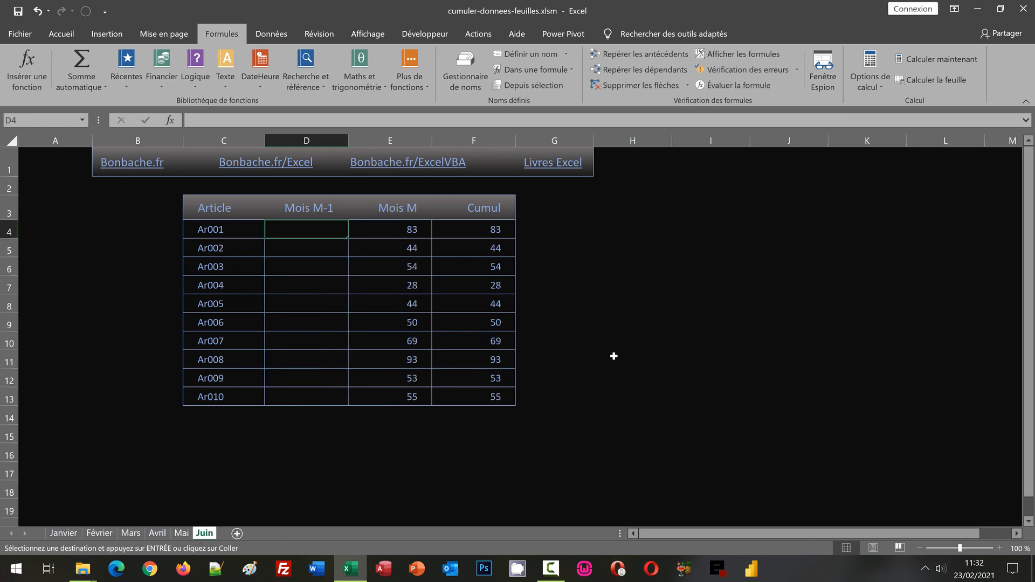
key("ctrl+v")
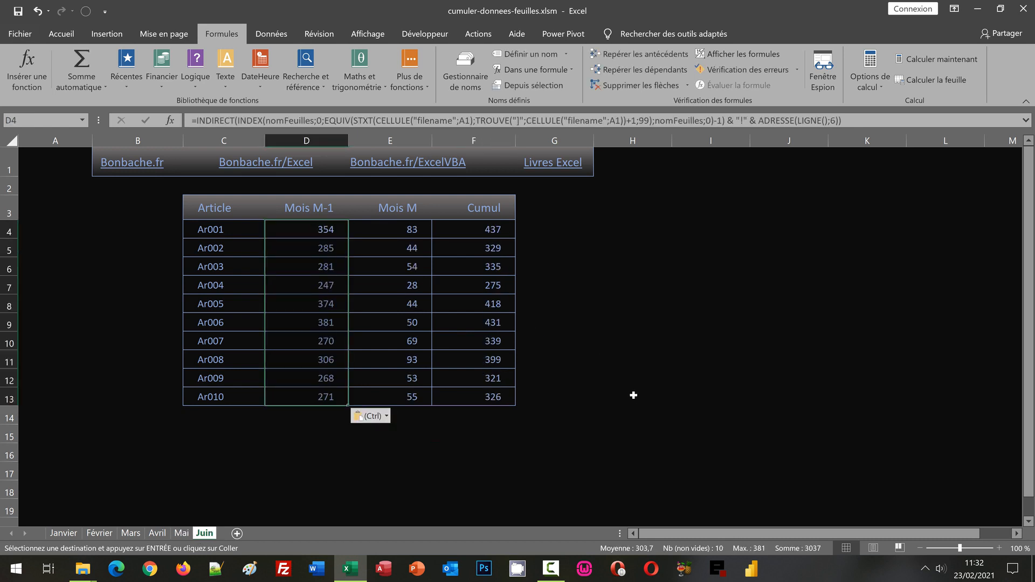